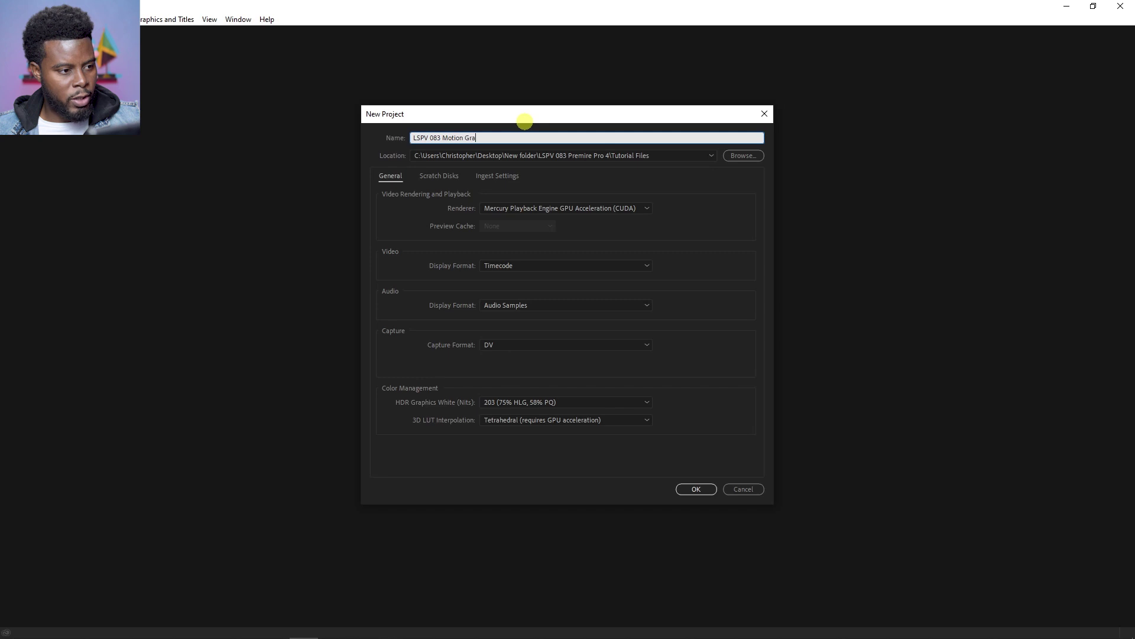
Step: Name the new project LSPV 083 Motion Graphics and create it in the Tutorial Files folder
text(s)
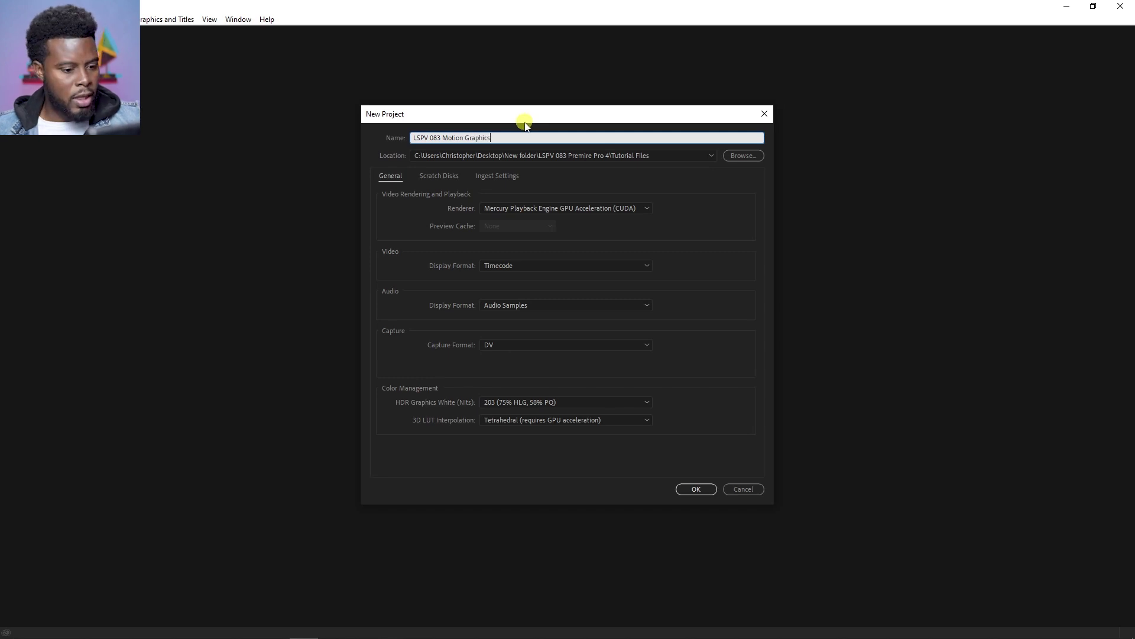
click(698, 489)
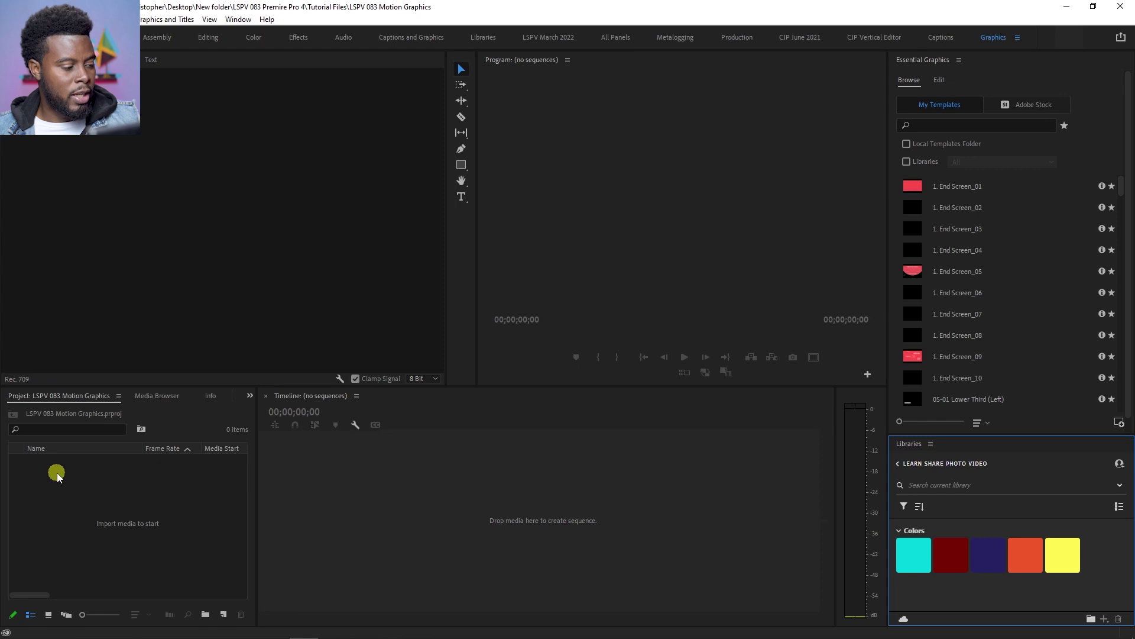
Step: Start a new sequence using the Digital SLR 1080p preset DSLR 1080p30
right_click(66, 486)
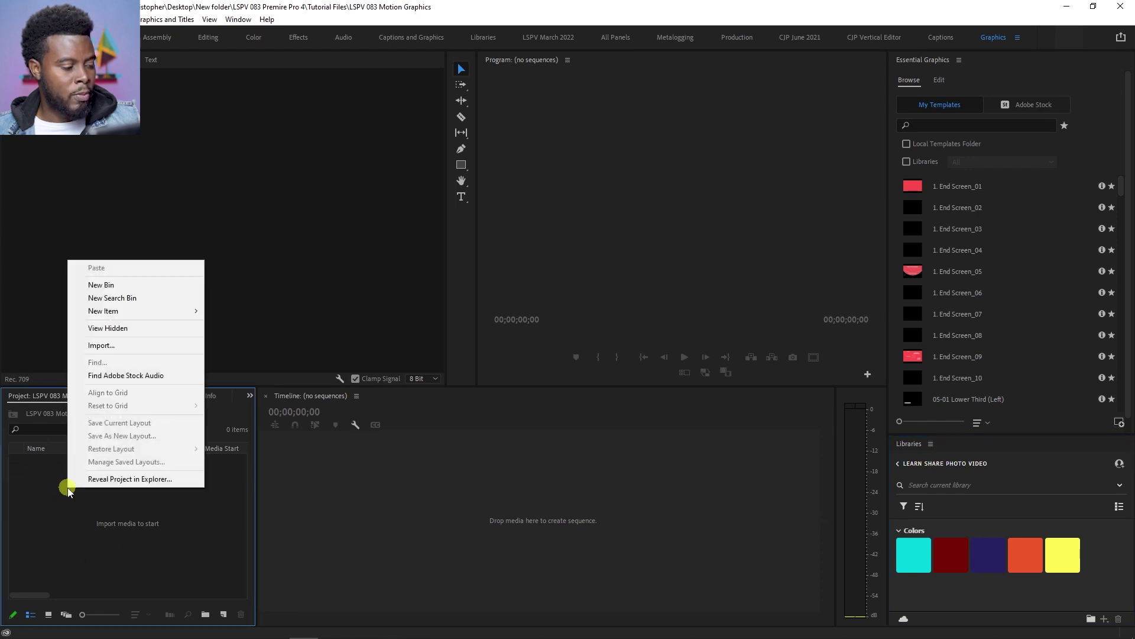
mouse_move(159, 308)
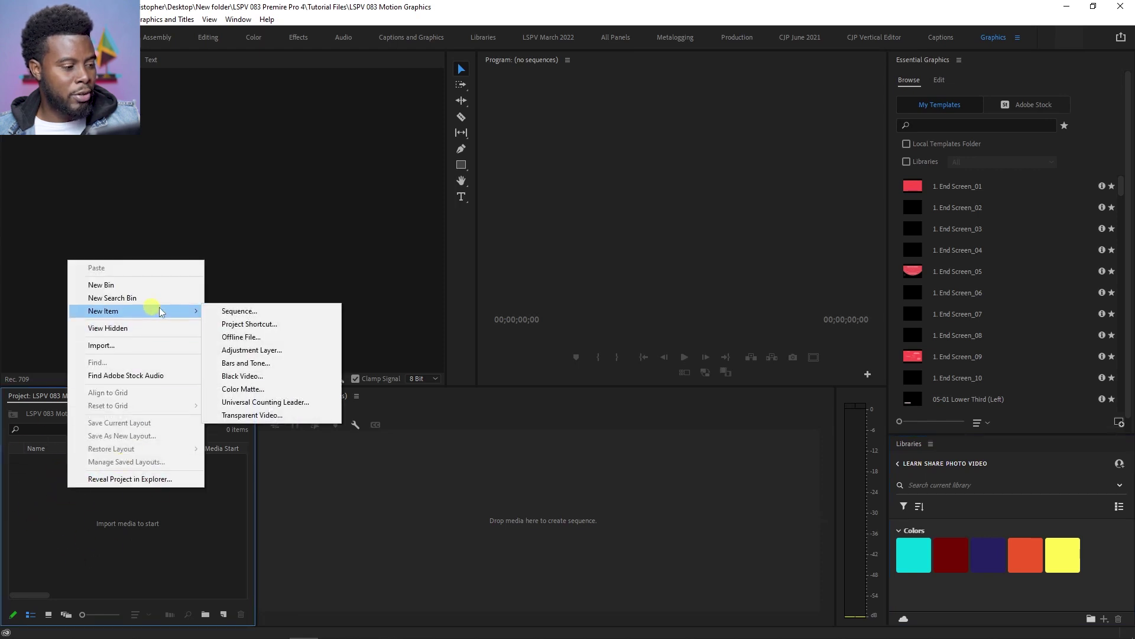
click(213, 311)
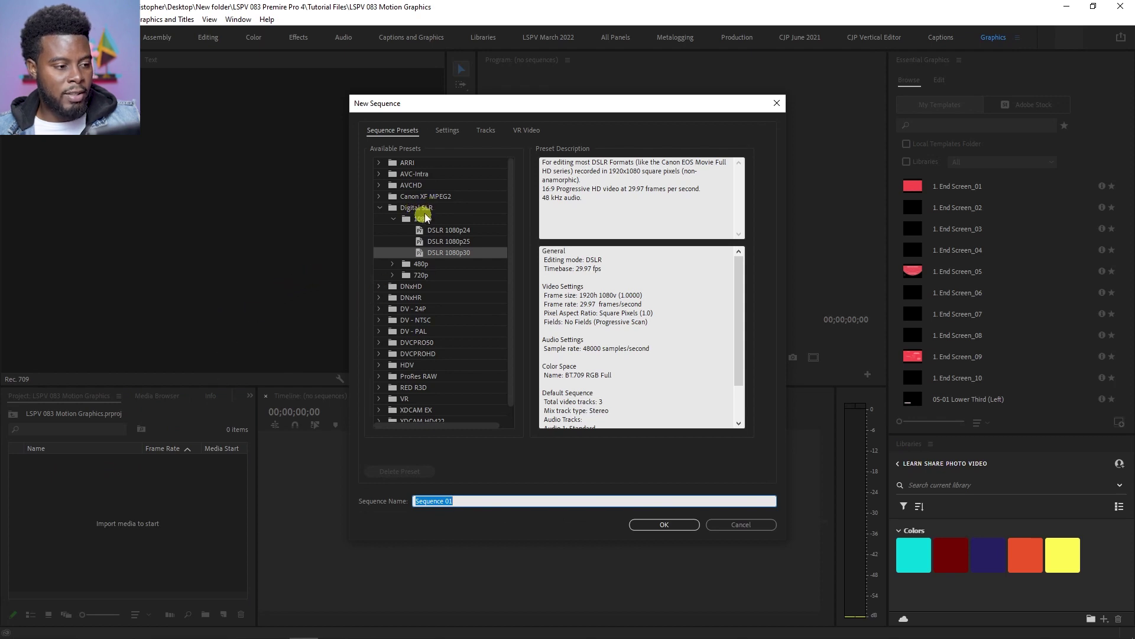
click(463, 253)
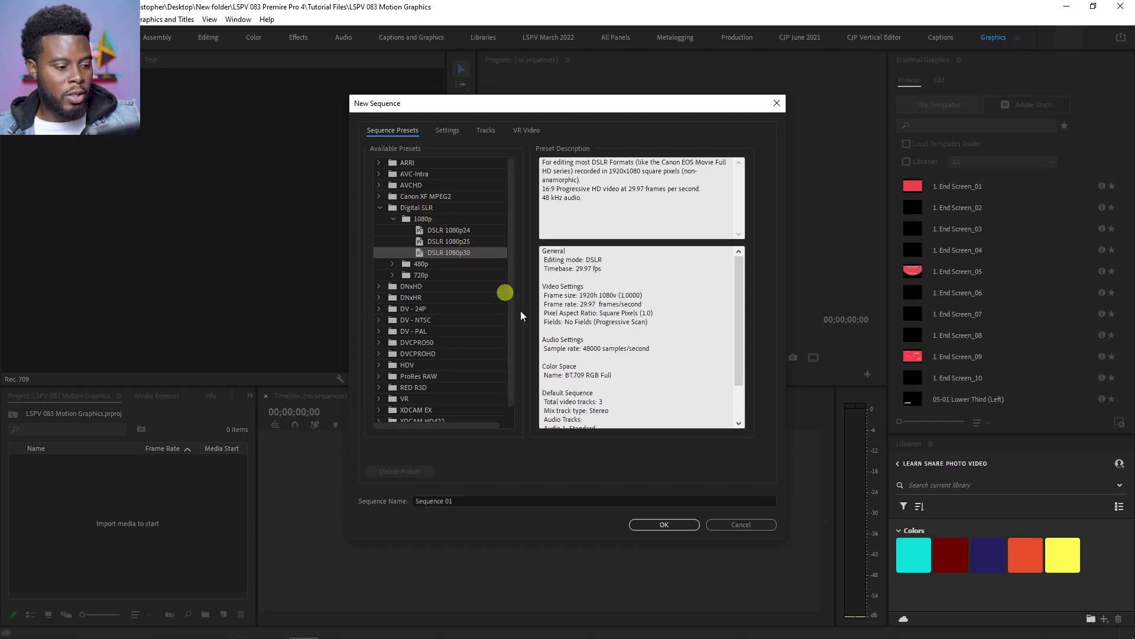
Step: Name the sequence LSPV 083 Motion Graphics Tutorial and create it
click(607, 500)
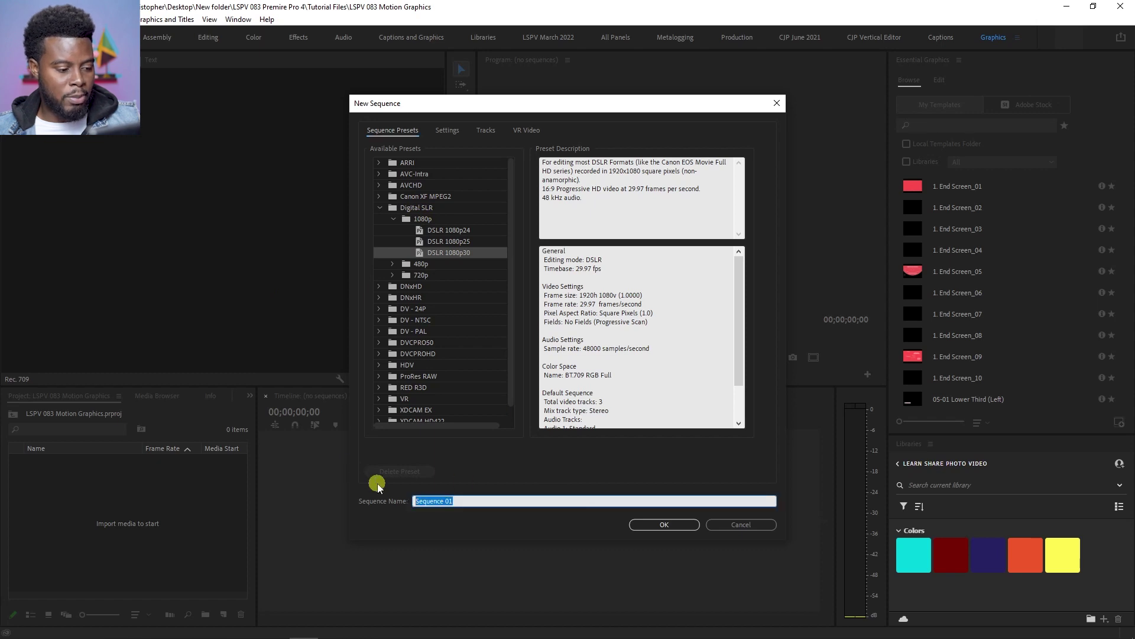
text(LSPV )
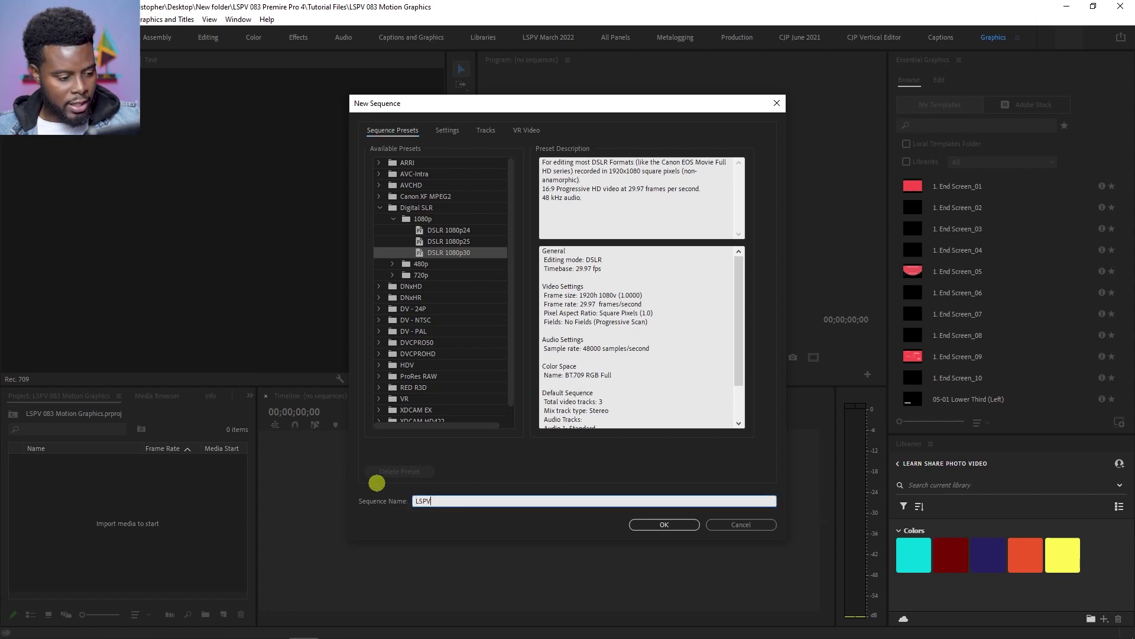
text(083 Motion Graphiucs)
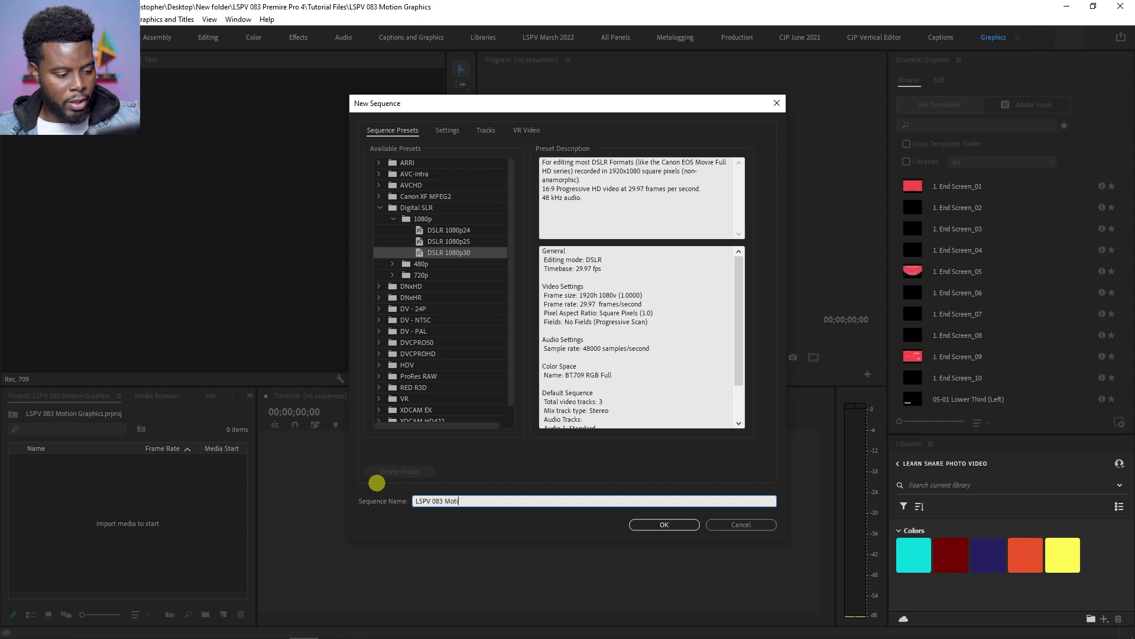
key(BackSpace)
key(BackSpace)
key(BackSpace)
text(cs tutorial)
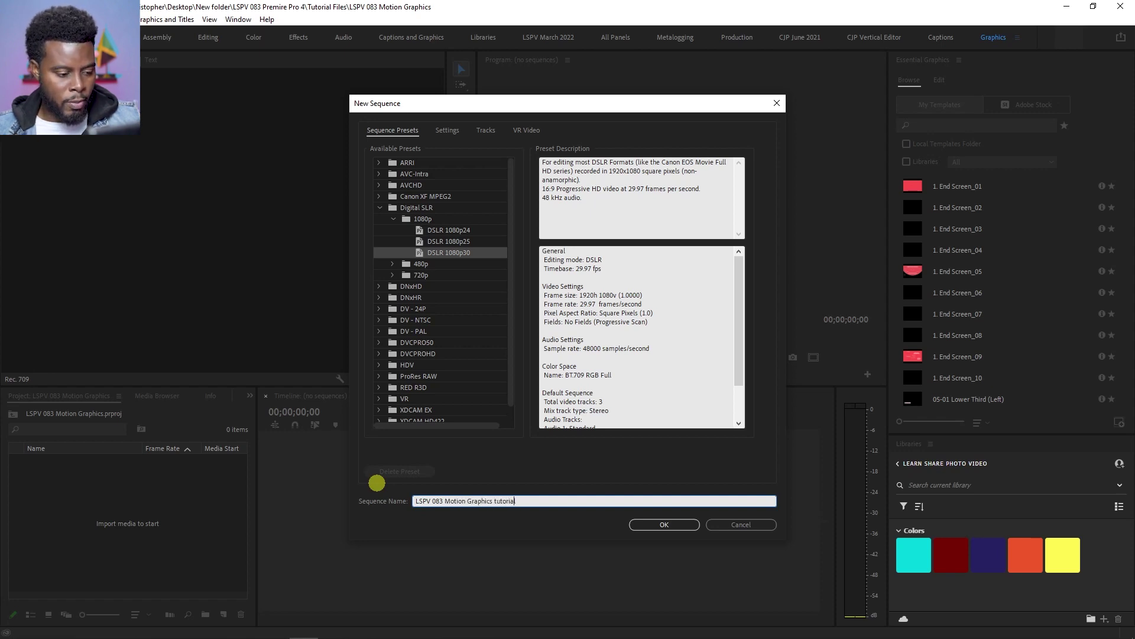
key(BackSpace)
text(T)
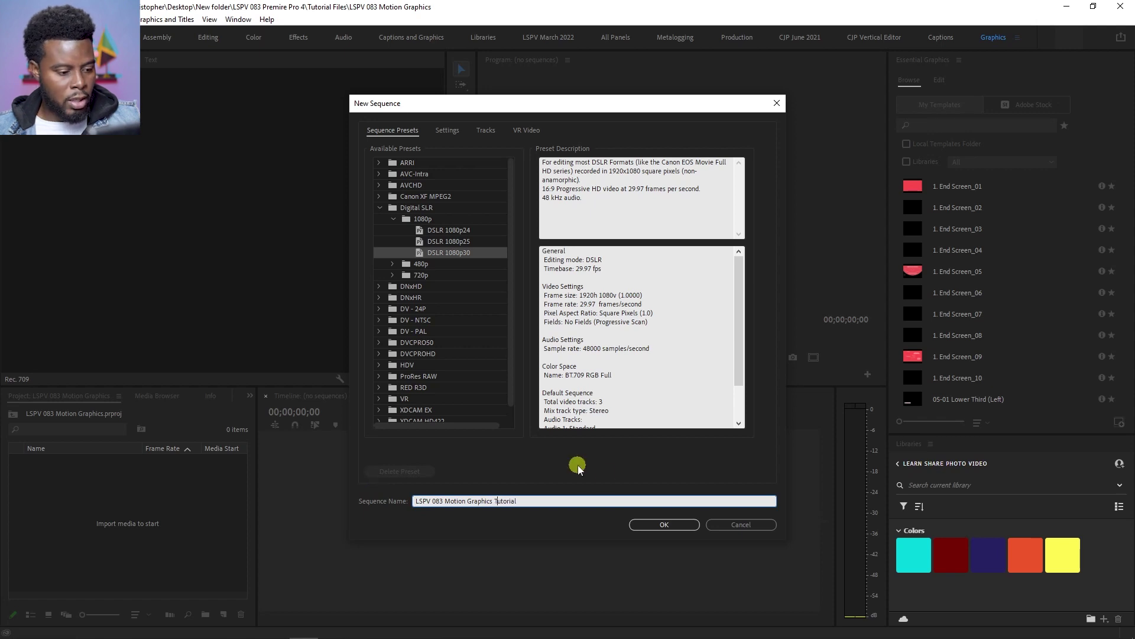
click(665, 525)
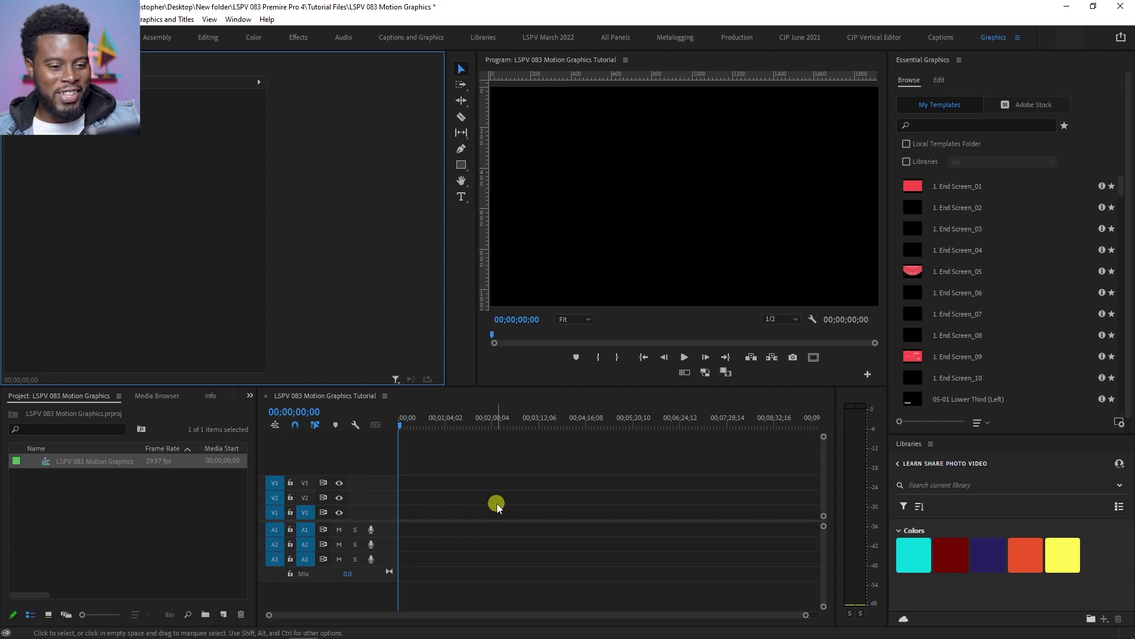
Step: Import the young-woman-wearing-headphones video from the Tutorial Files folder into the project
key(alt+Tab)
click(509, 307)
drag(513, 328, 112, 533)
click(547, 171)
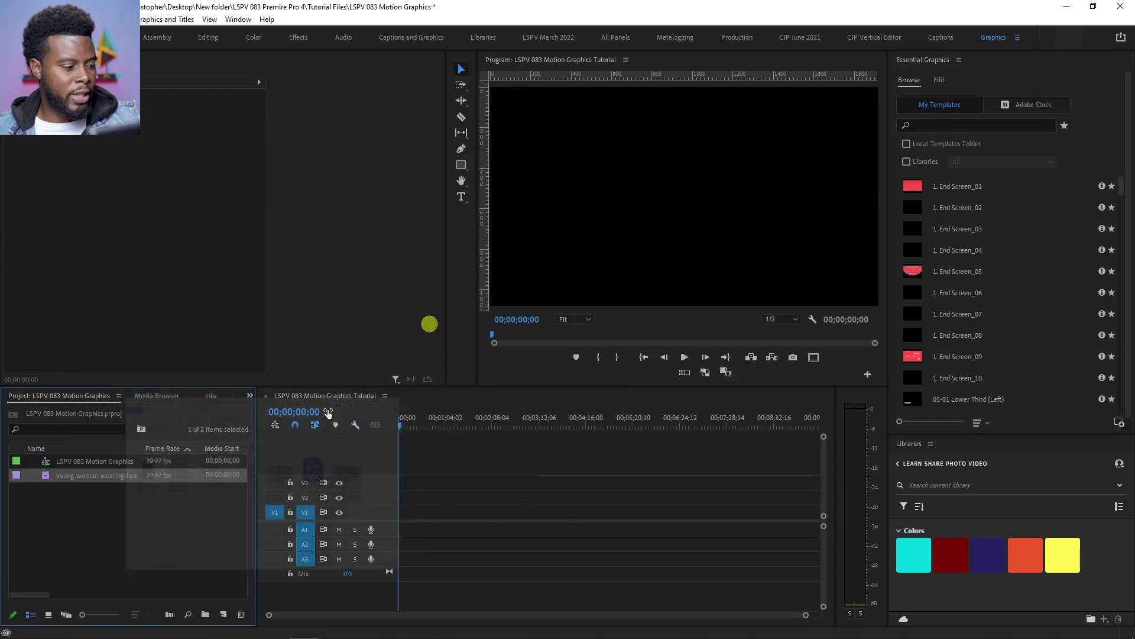
Step: Place the headphones clip at the start of track V1, keeping the existing sequence settings, and set it to frame size
drag(62, 479, 408, 511)
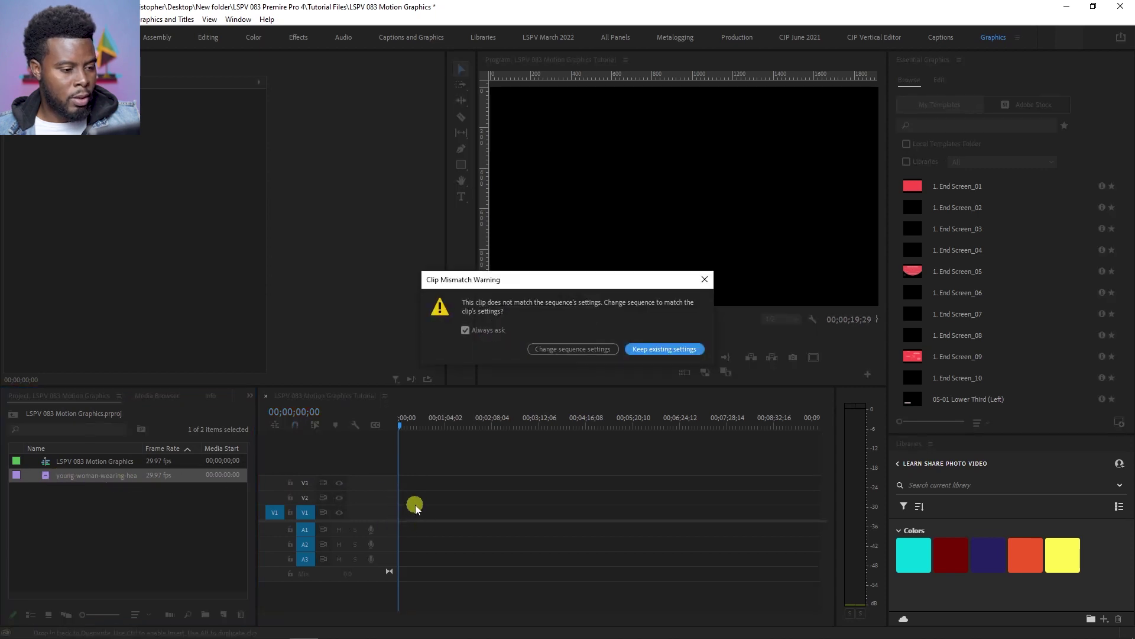
click(670, 348)
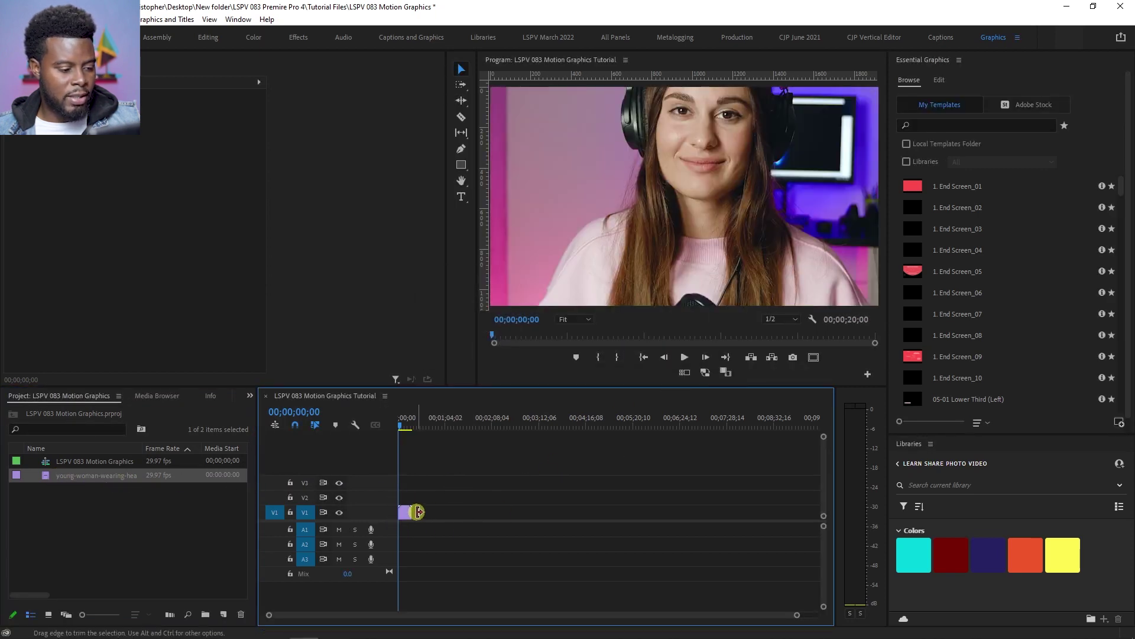
key(=)
key(=)
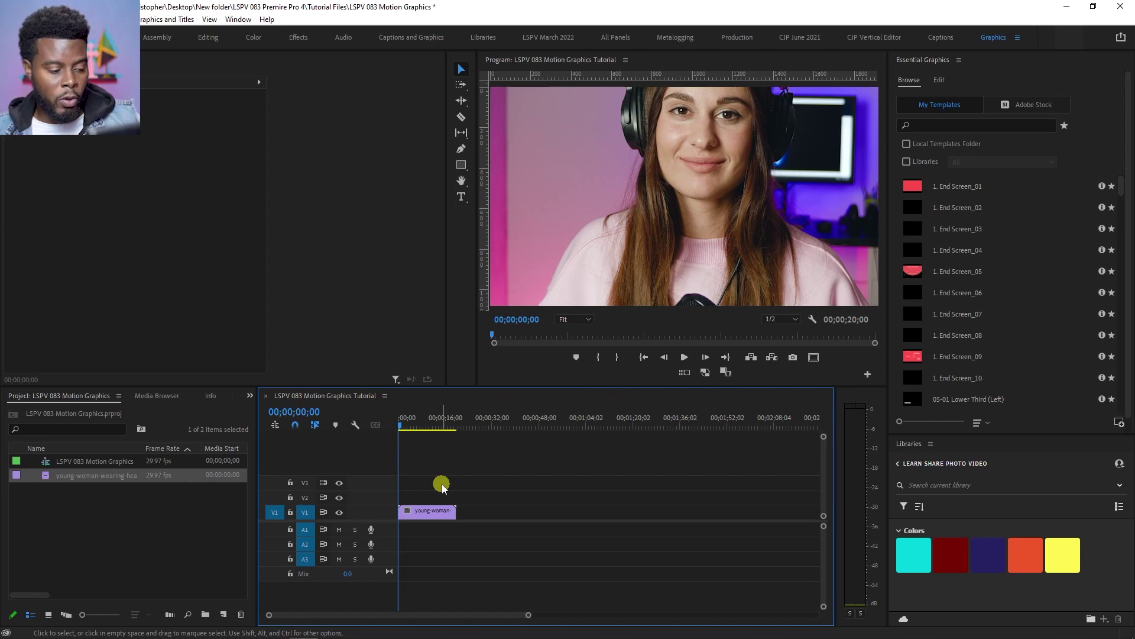
right_click(440, 516)
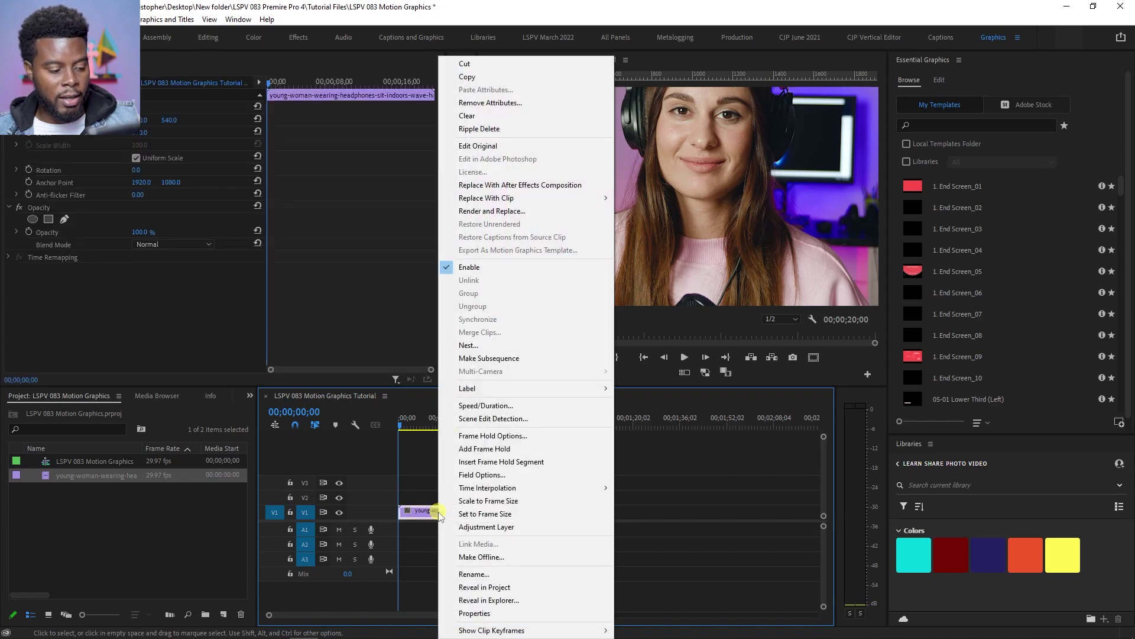
click(474, 514)
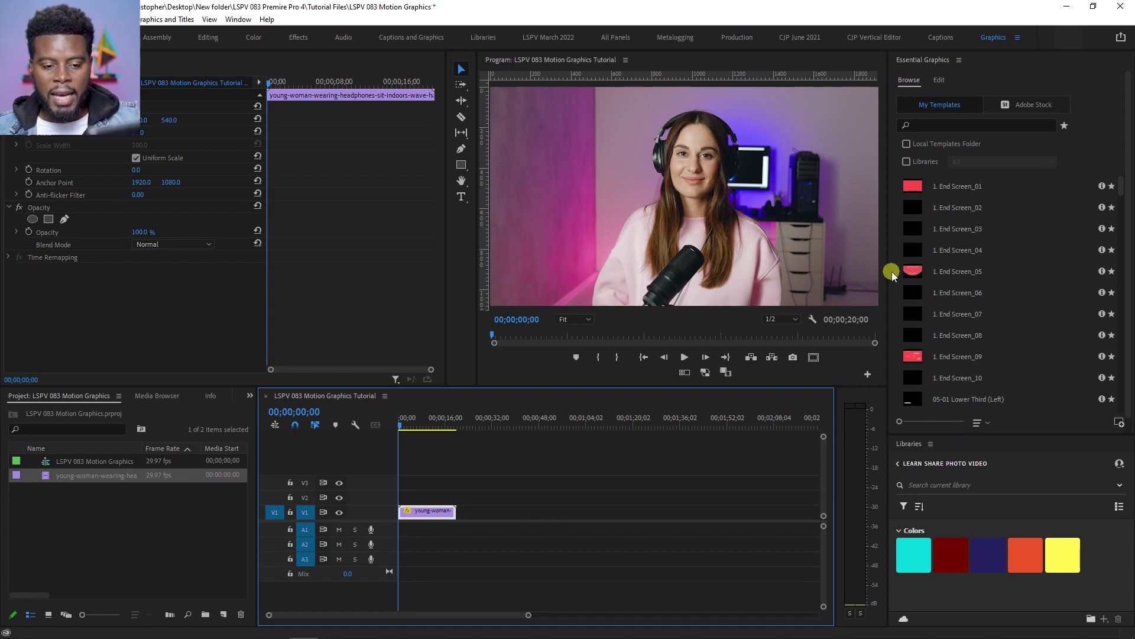
Step: Find and select the 07-12 Subscribe template among the Essential Graphics templates
scroll(989, 253, down, 8)
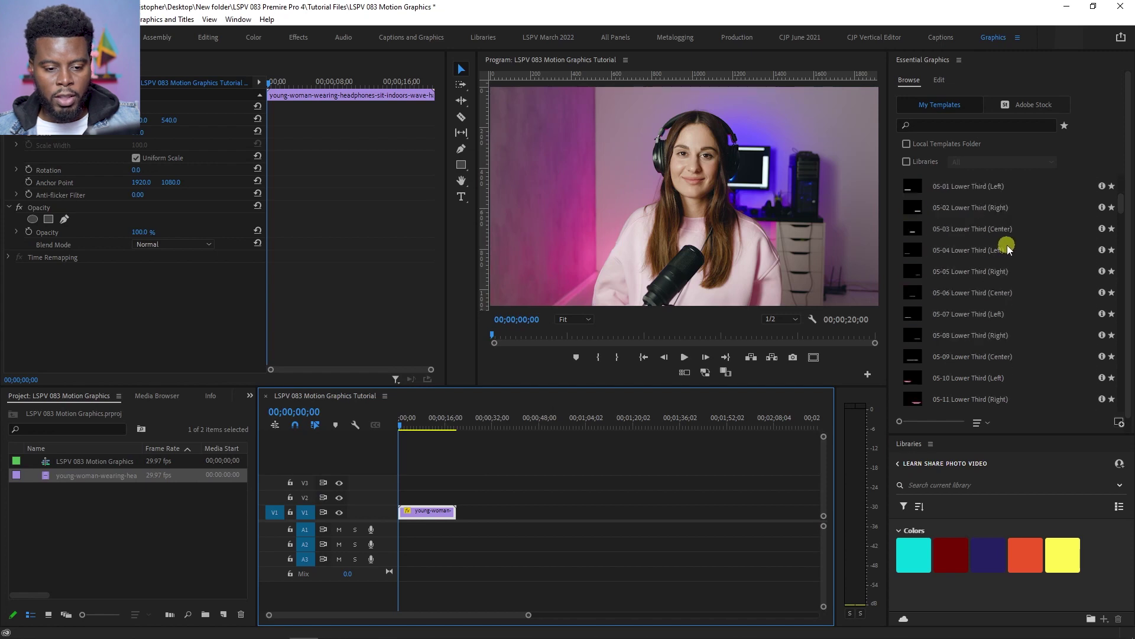
scroll(1010, 247, down, 4)
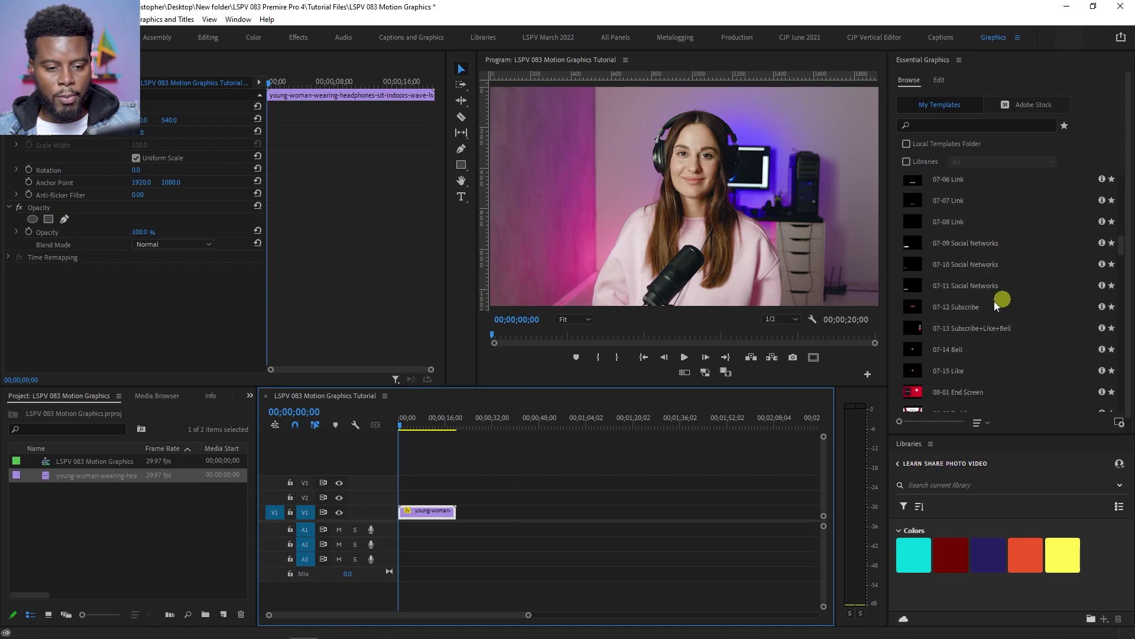
click(977, 308)
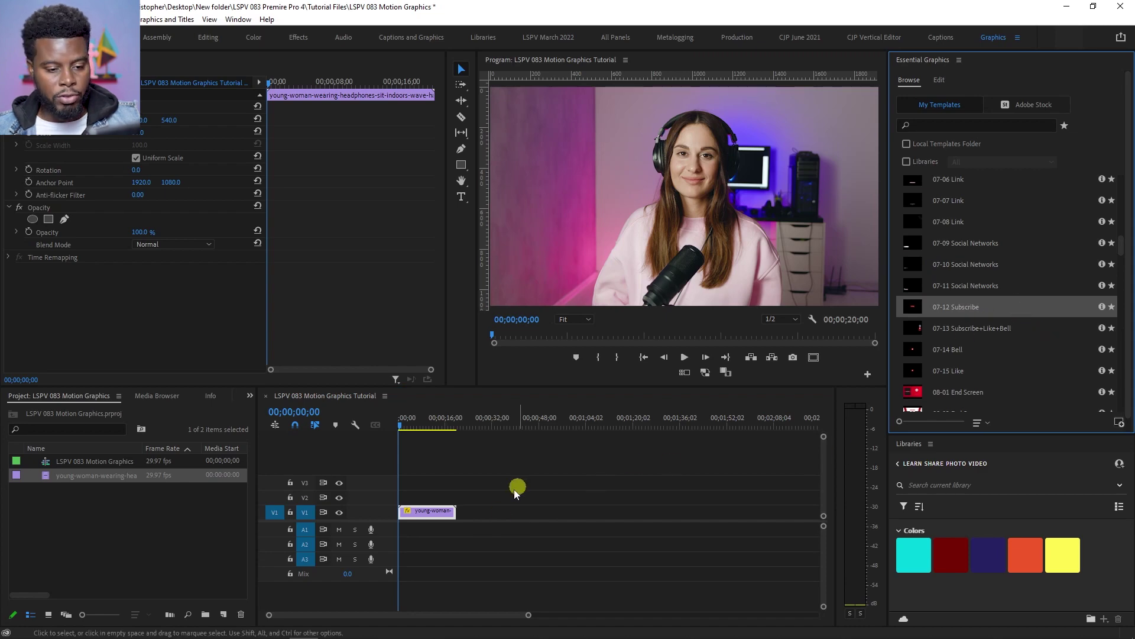
Step: Try to add the 07-12 Subscribe template file from the Tutorial Files folder to Essential Graphics, declining the overwrite
mouse_move(237, 615)
click(188, 627)
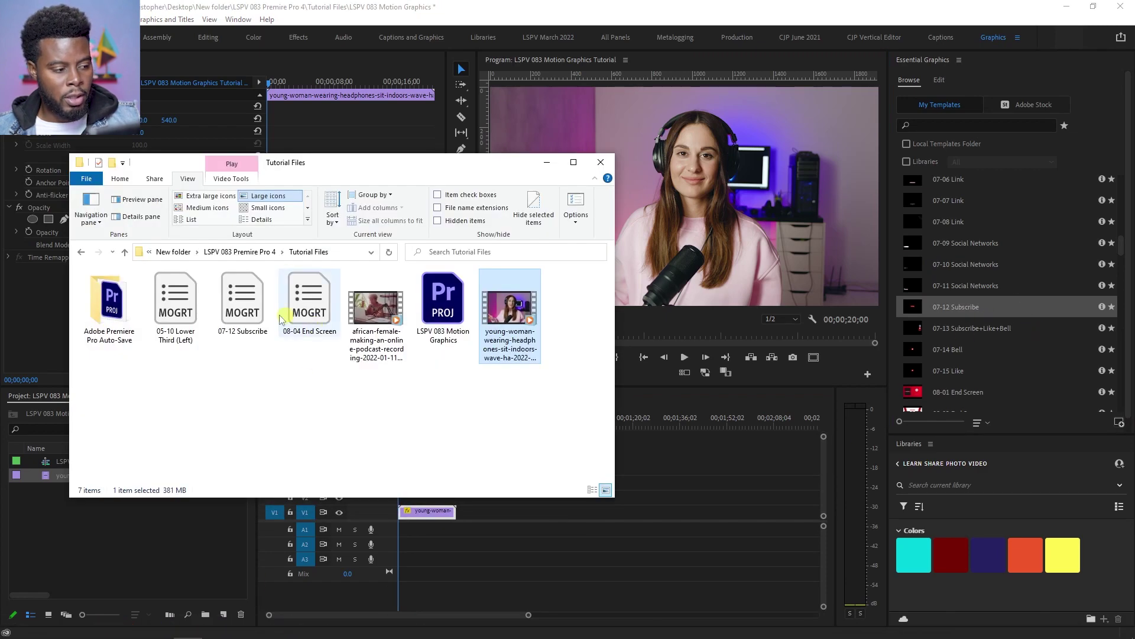
click(243, 301)
drag(255, 308, 998, 286)
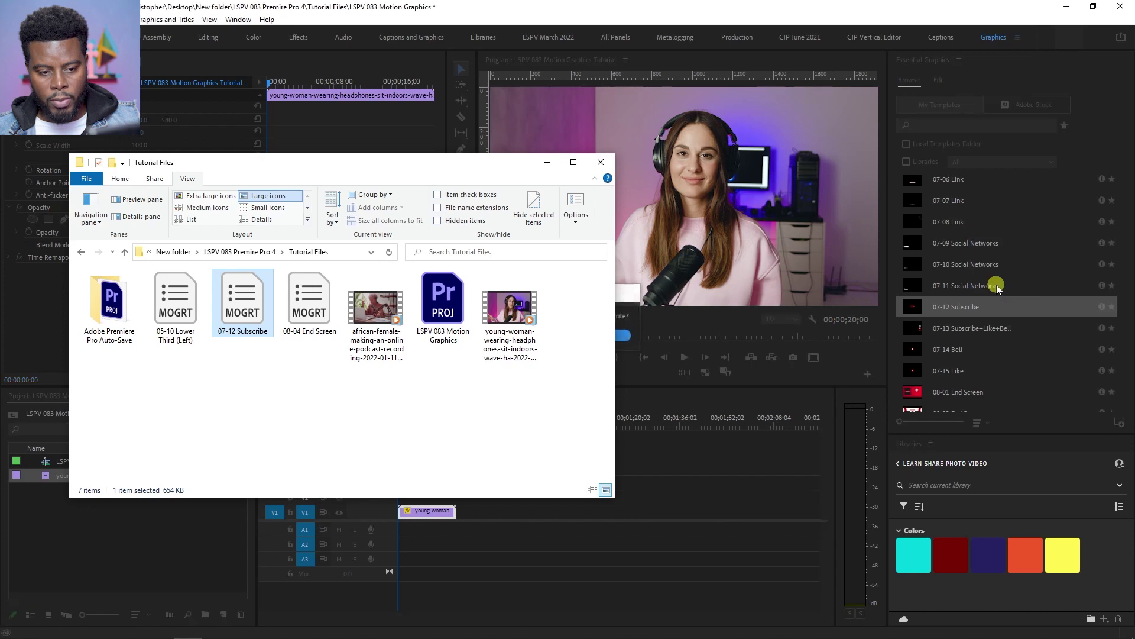
click(546, 161)
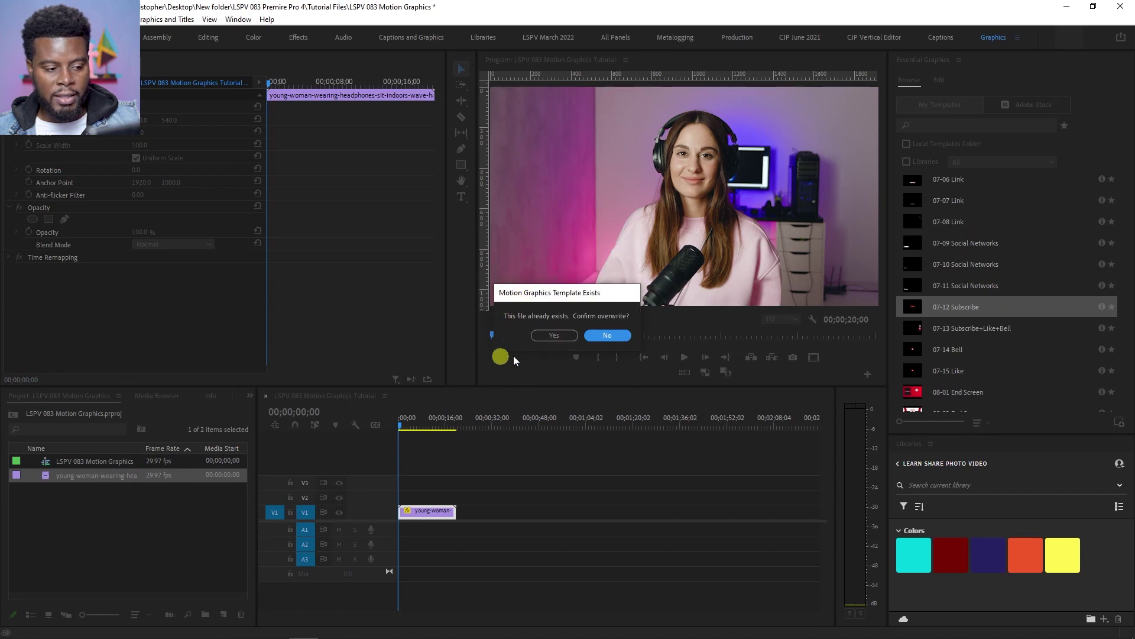
click(613, 336)
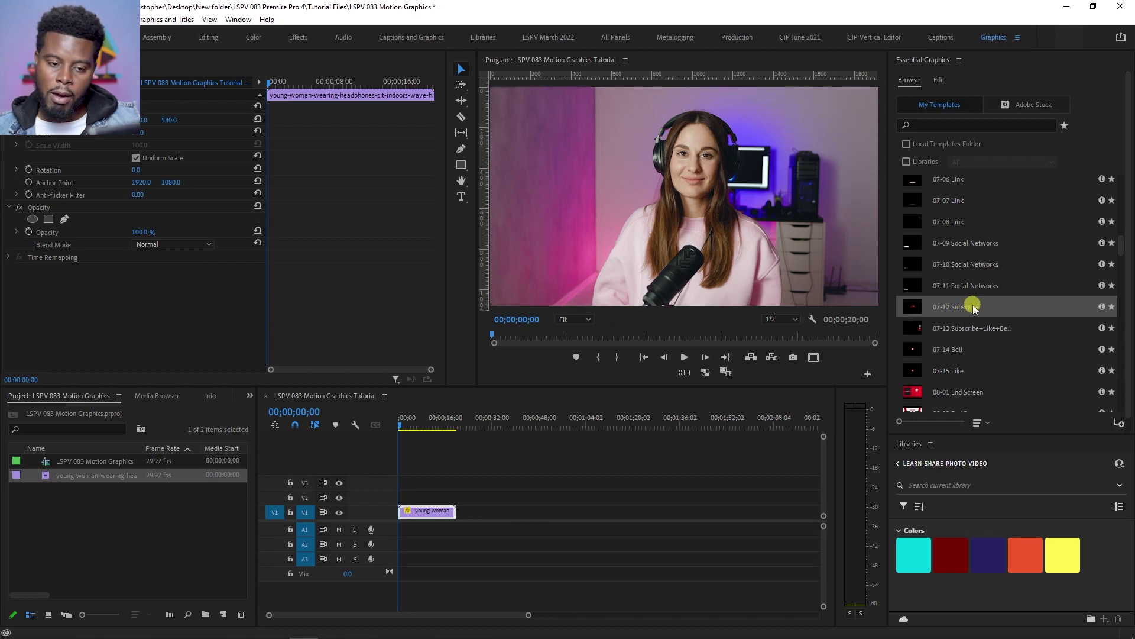
Step: Add the 07-12 Subscribe template to track V2 above the video, starting about 4 seconds in
drag(971, 310, 410, 491)
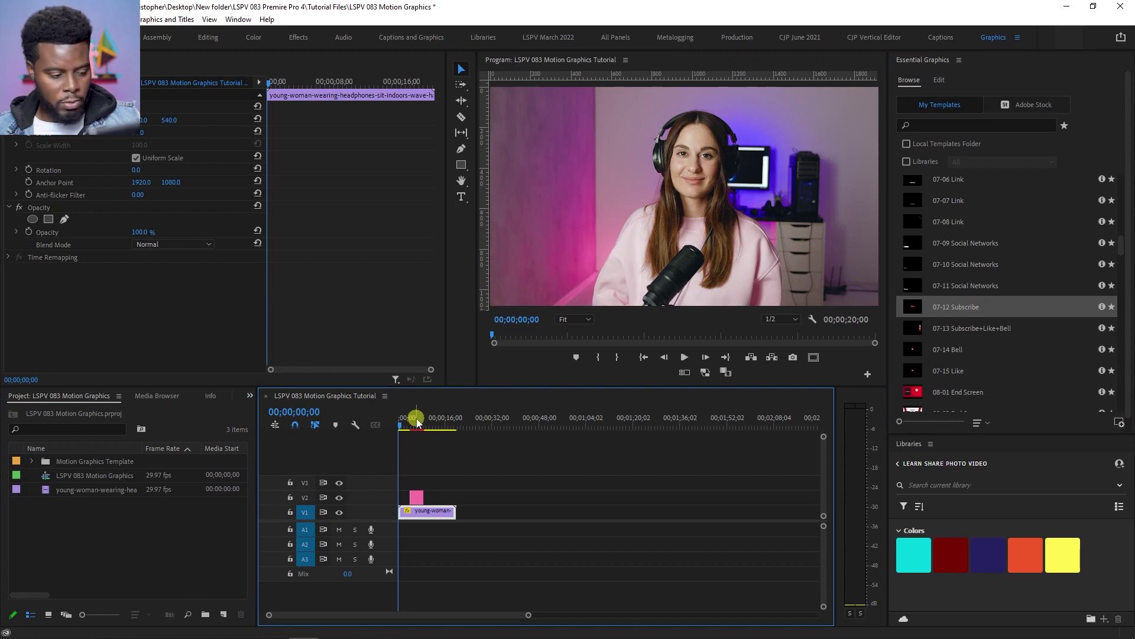
key(equal)
key(equal)
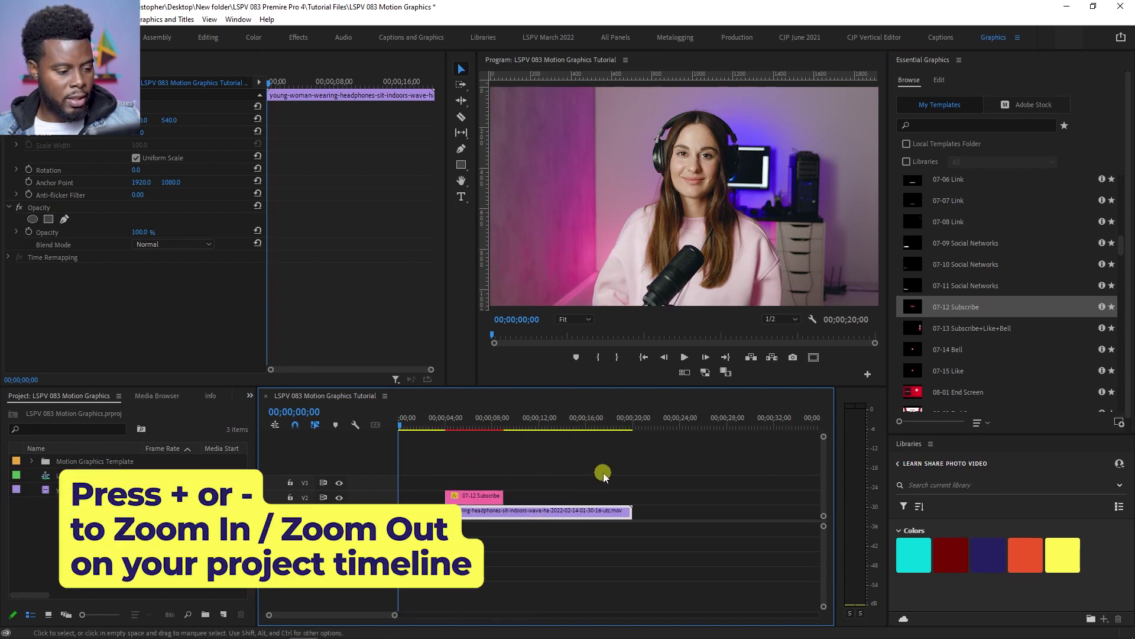
Step: Preview the Subscribe graphic by playing the sequence from 00;00;03;11 to 00;00;06;00
drag(414, 424, 438, 430)
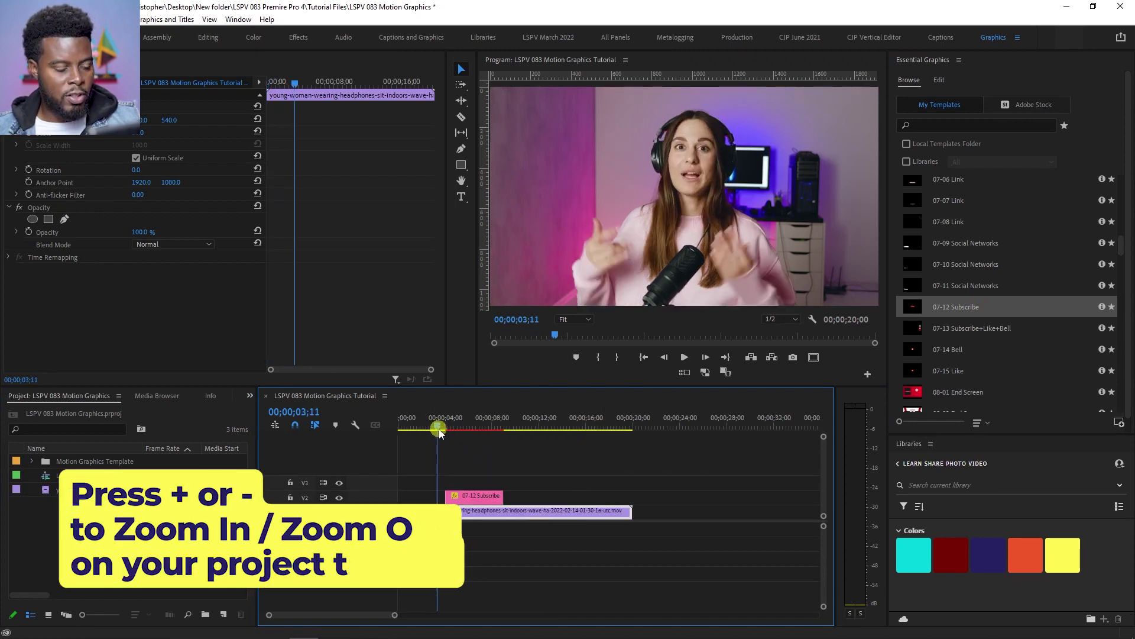
click(550, 454)
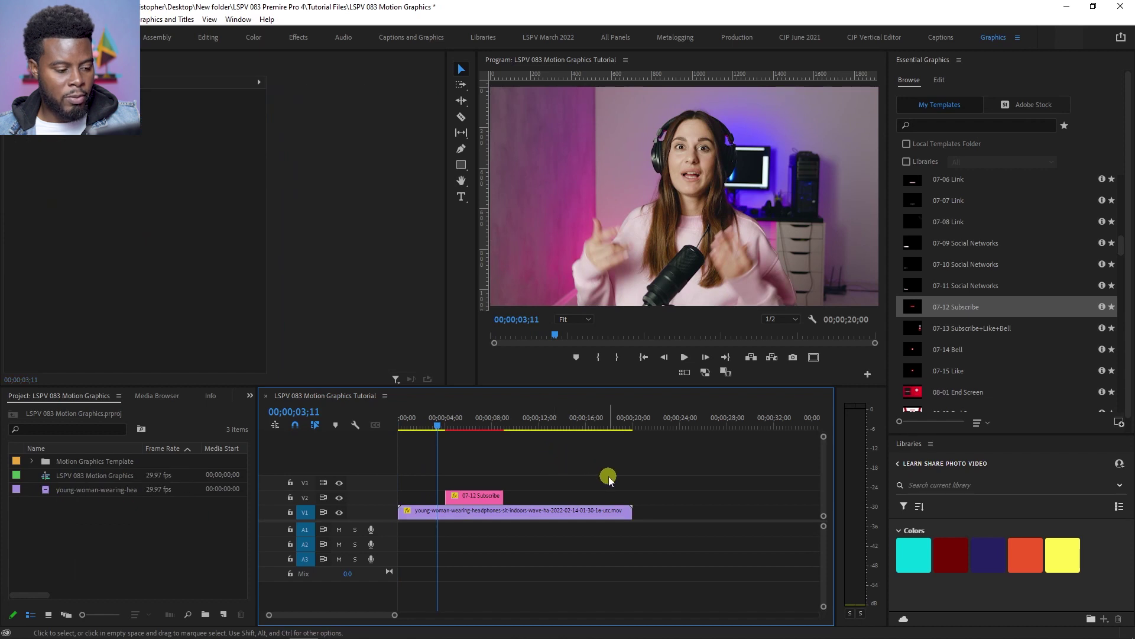
key(space)
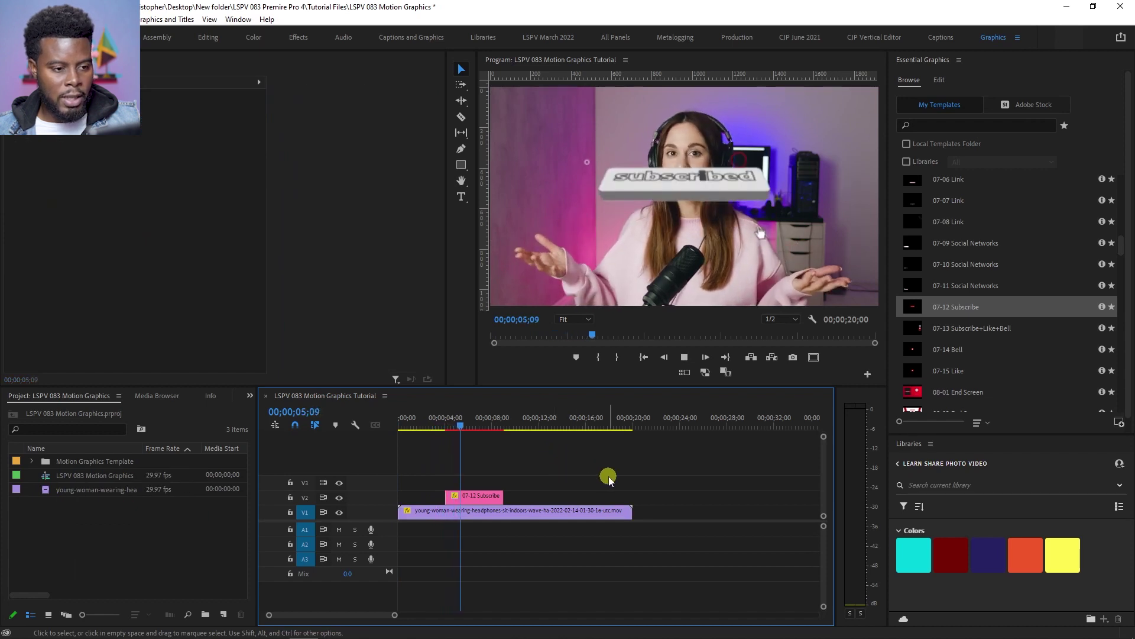
key(space)
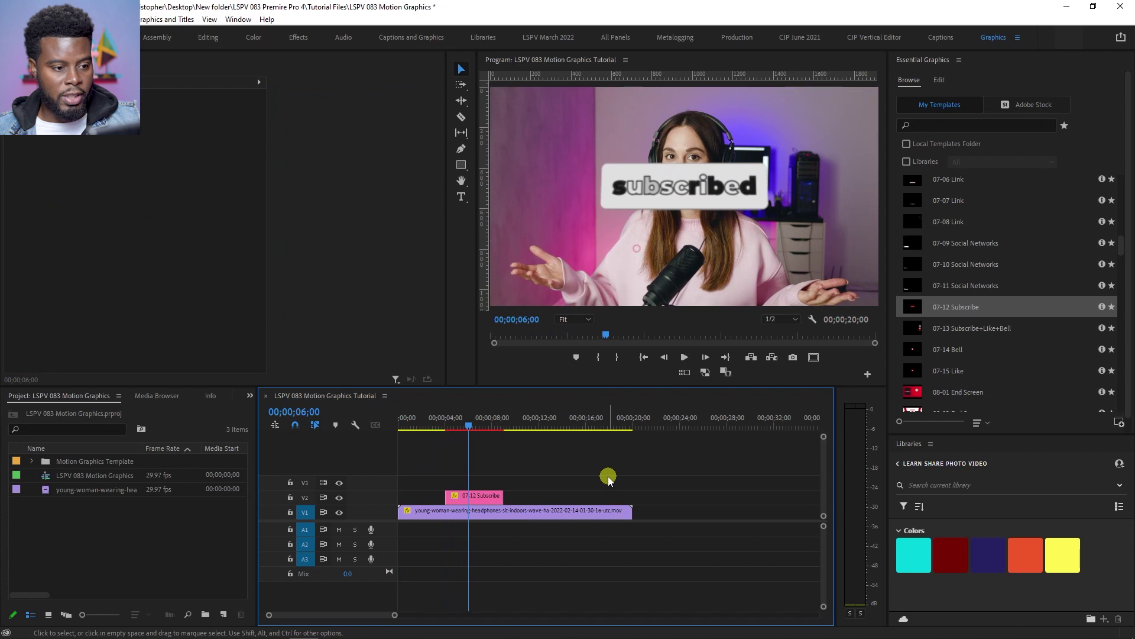
Step: Set the 07-12 Subscribe clip on track V2 to frame size
right_click(496, 498)
click(538, 515)
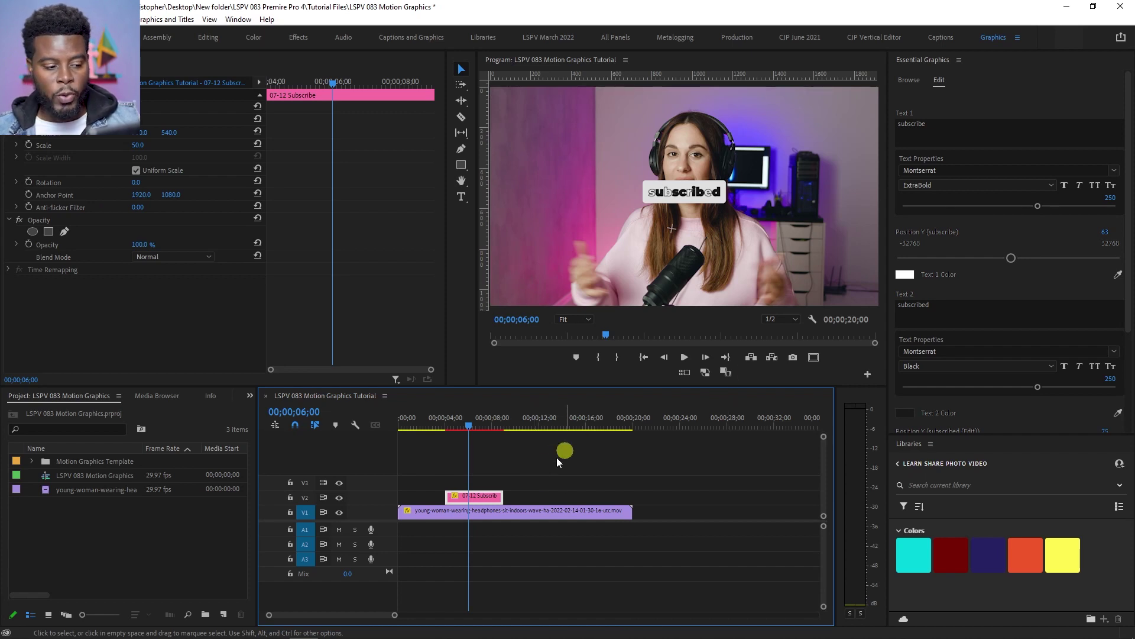
click(521, 476)
Step: Set Text 1 of the 07-12 Subscribe clip on track V2 to All Caps
click(486, 497)
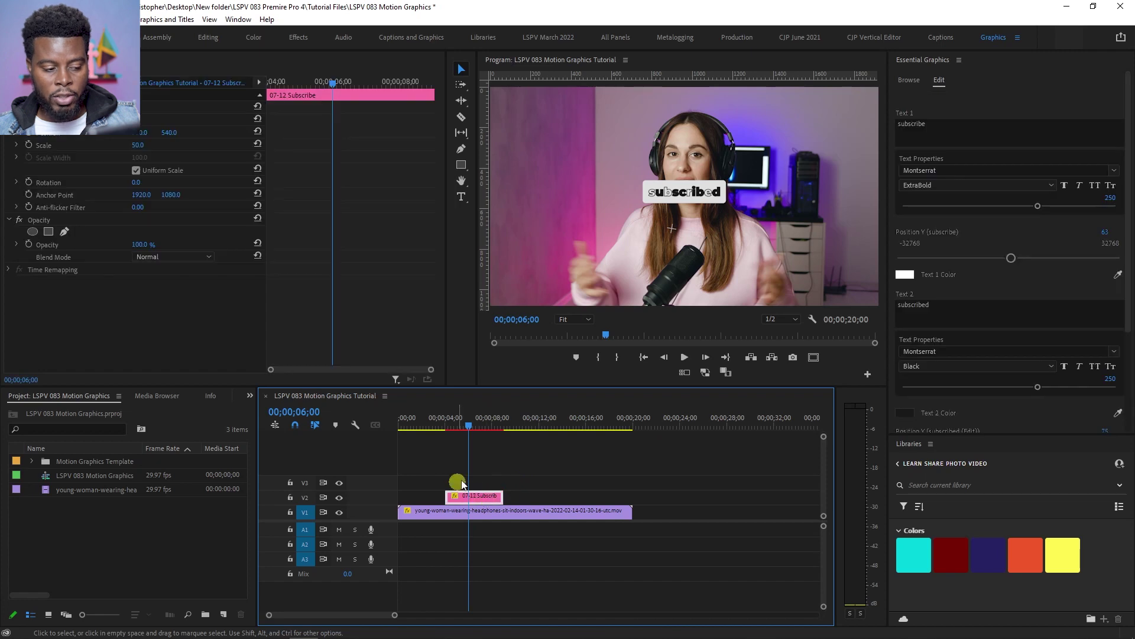
click(498, 496)
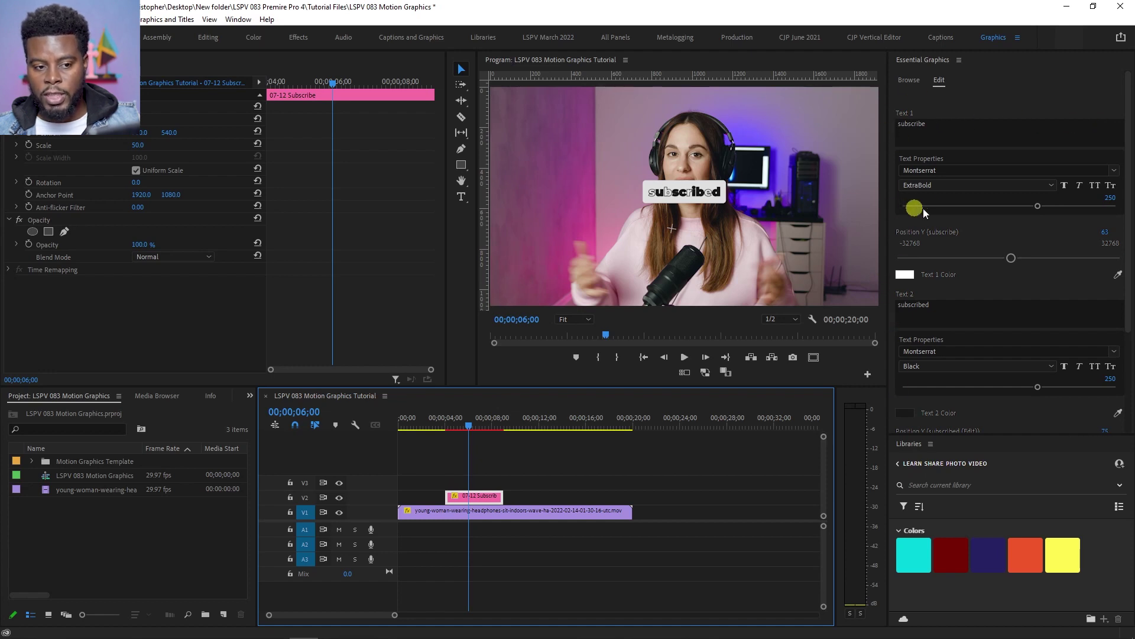
click(950, 123)
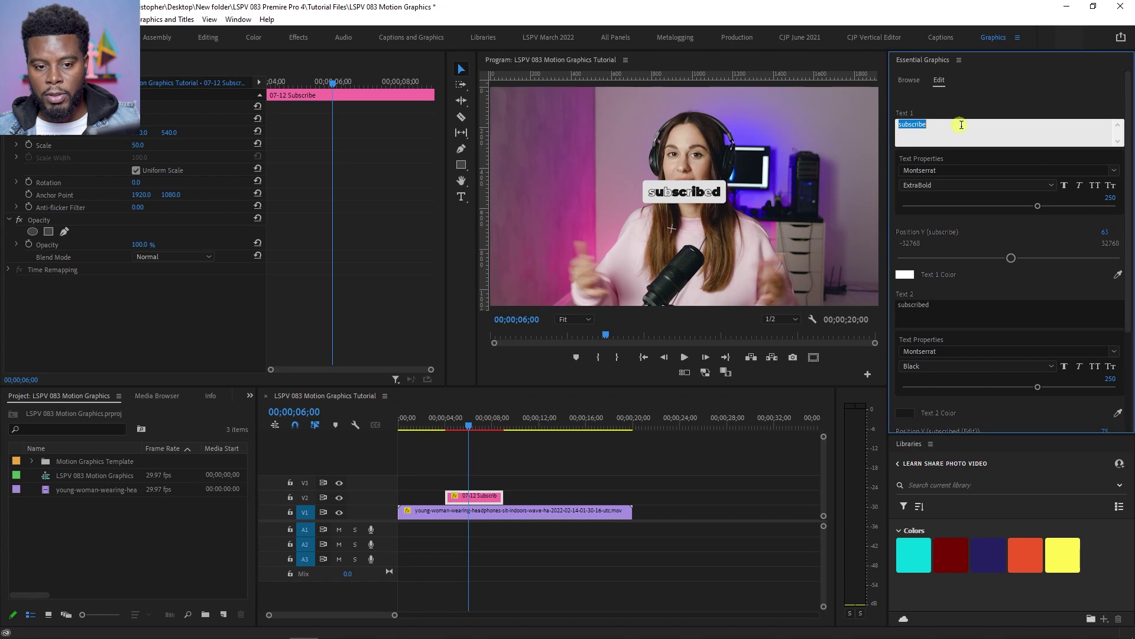
click(1097, 186)
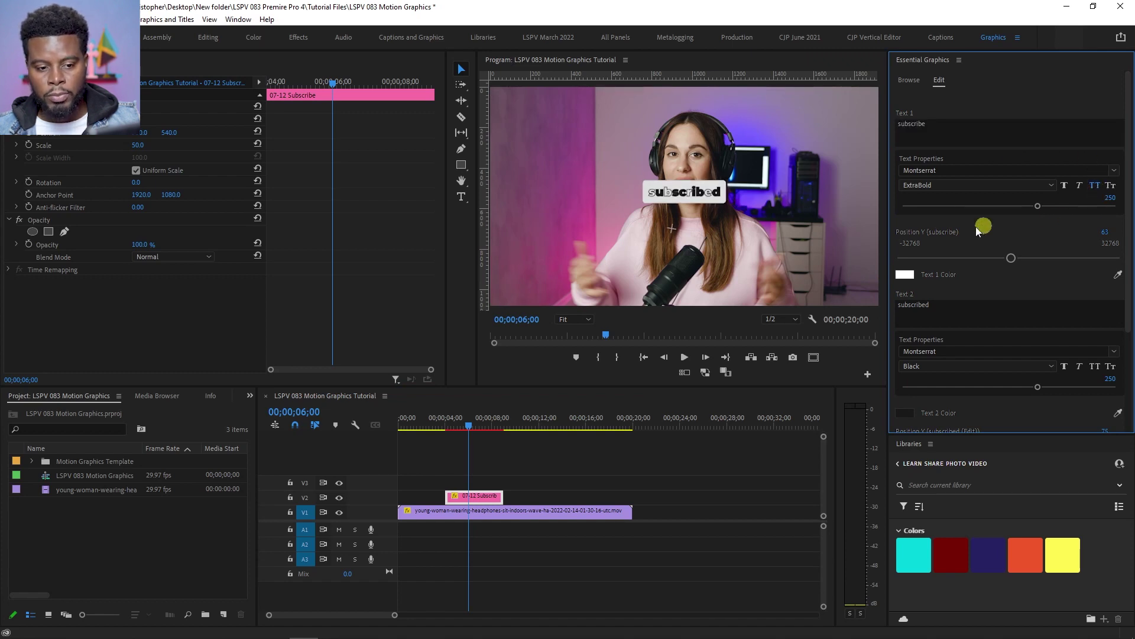
scroll(909, 234, down, 1)
scroll(909, 233, down, 1)
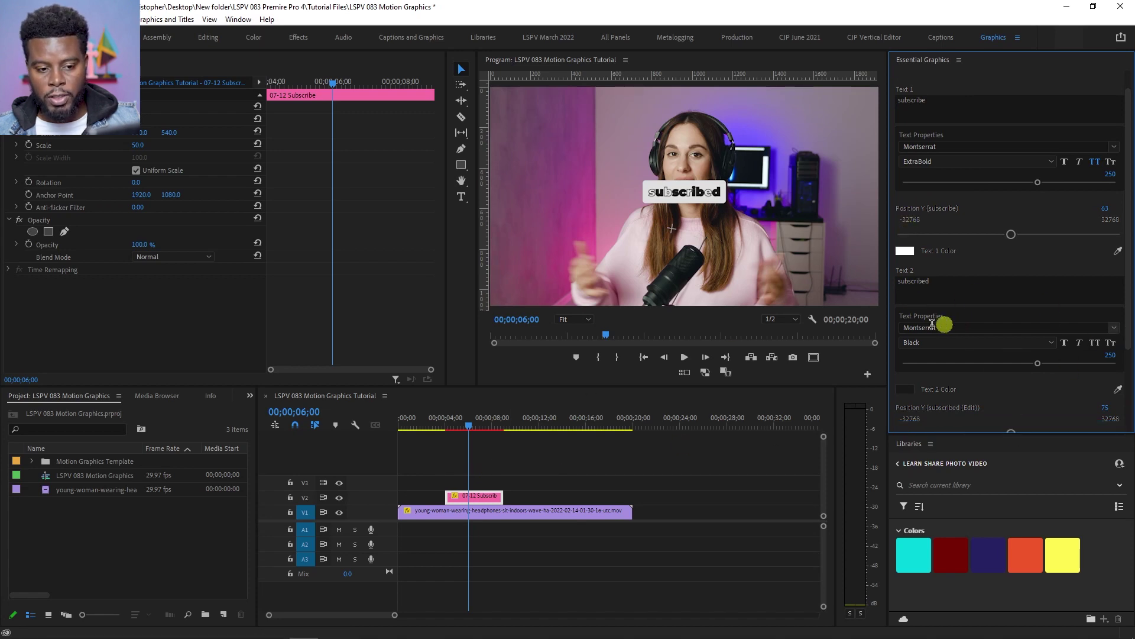
Step: Enlarge the Program Monitor in width and height and play the sequence from 00;00;03;22
key(Left)
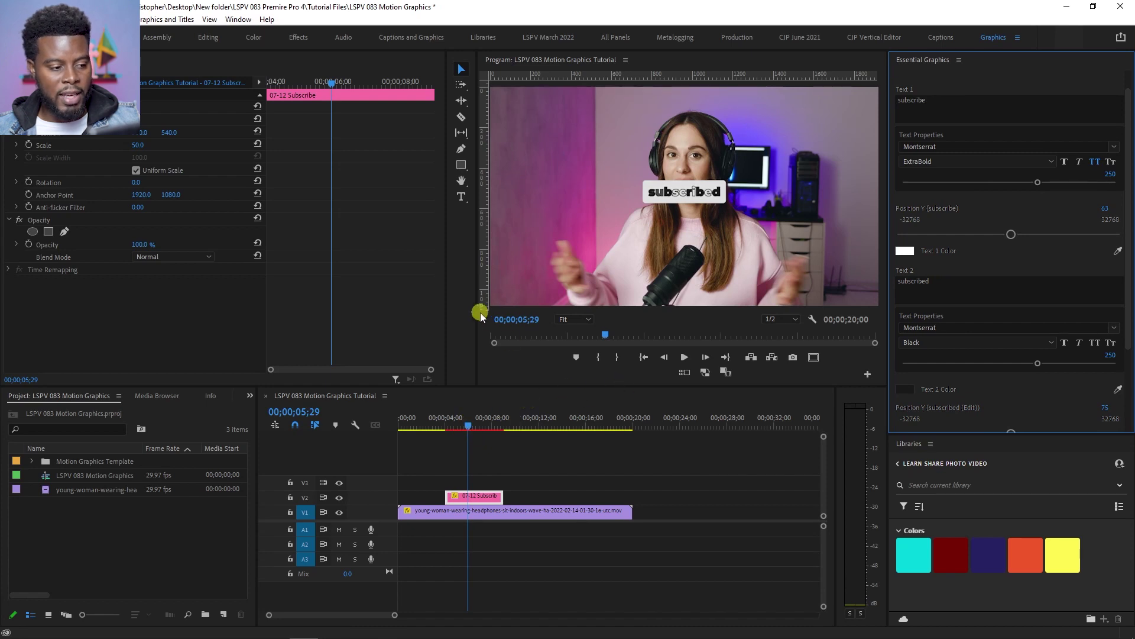
drag(478, 312, 349, 304)
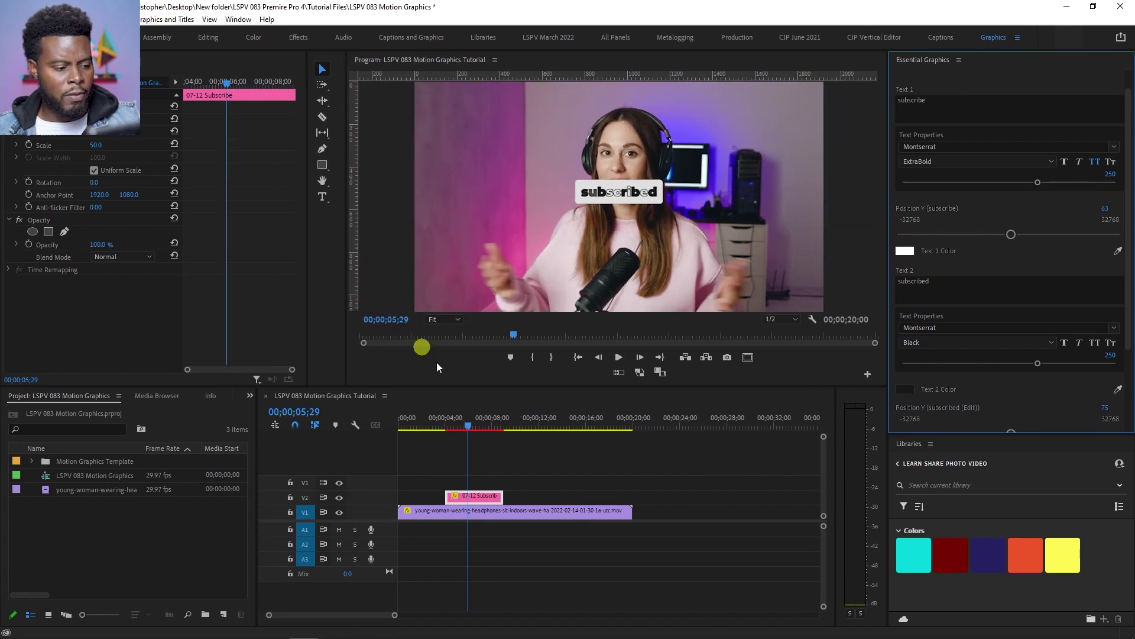
drag(461, 385, 448, 474)
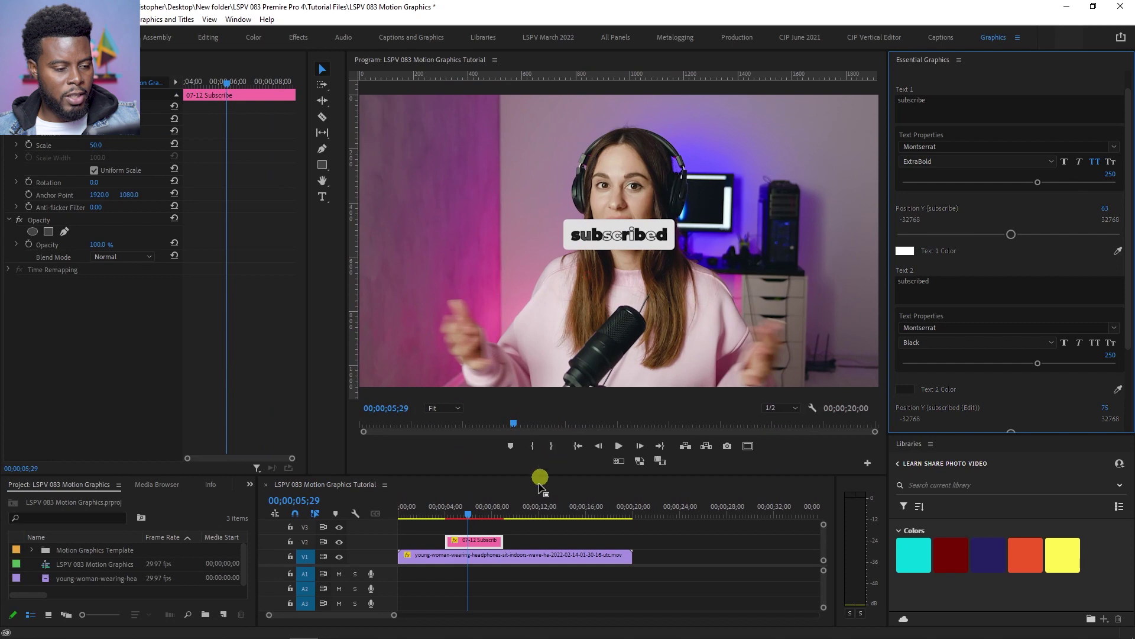
click(441, 509)
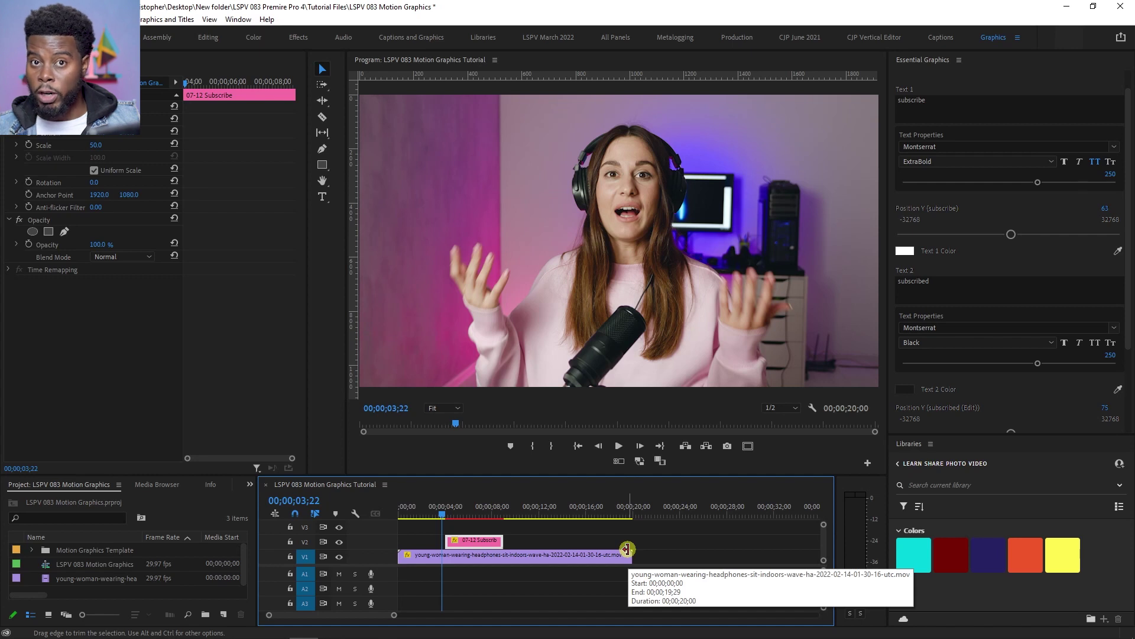
key(space)
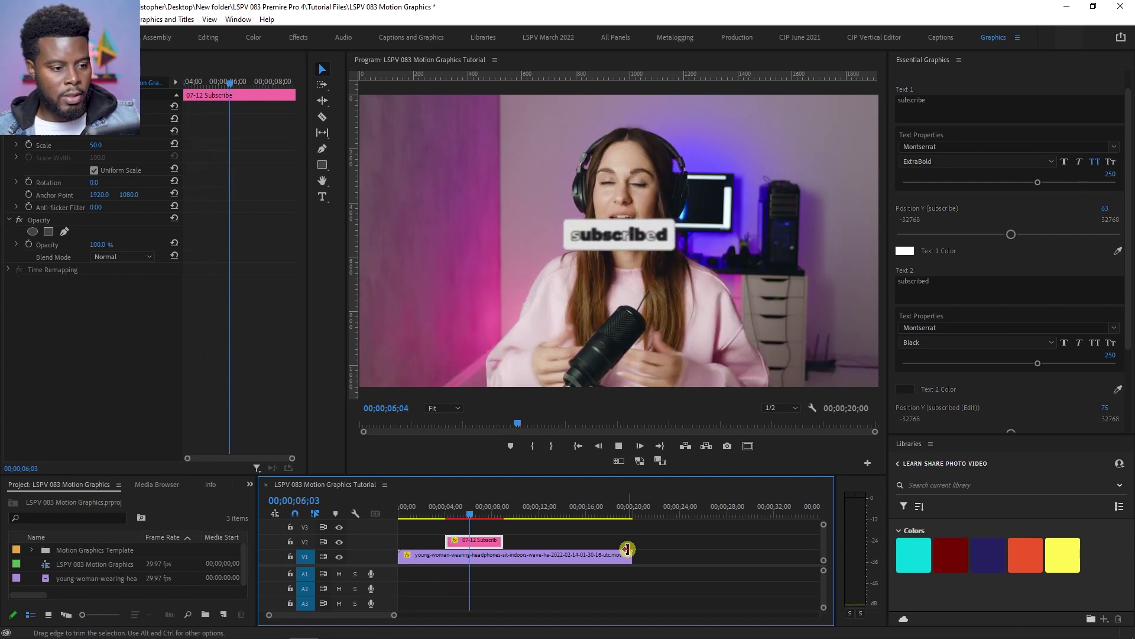
Step: Stop playback at 00;00;06;12 on the subscribed text and set Text 2 to All Caps
click(462, 514)
mouse_move(462, 513)
mouse_down()
mouse_move(451, 517)
mouse_move(473, 514)
mouse_up()
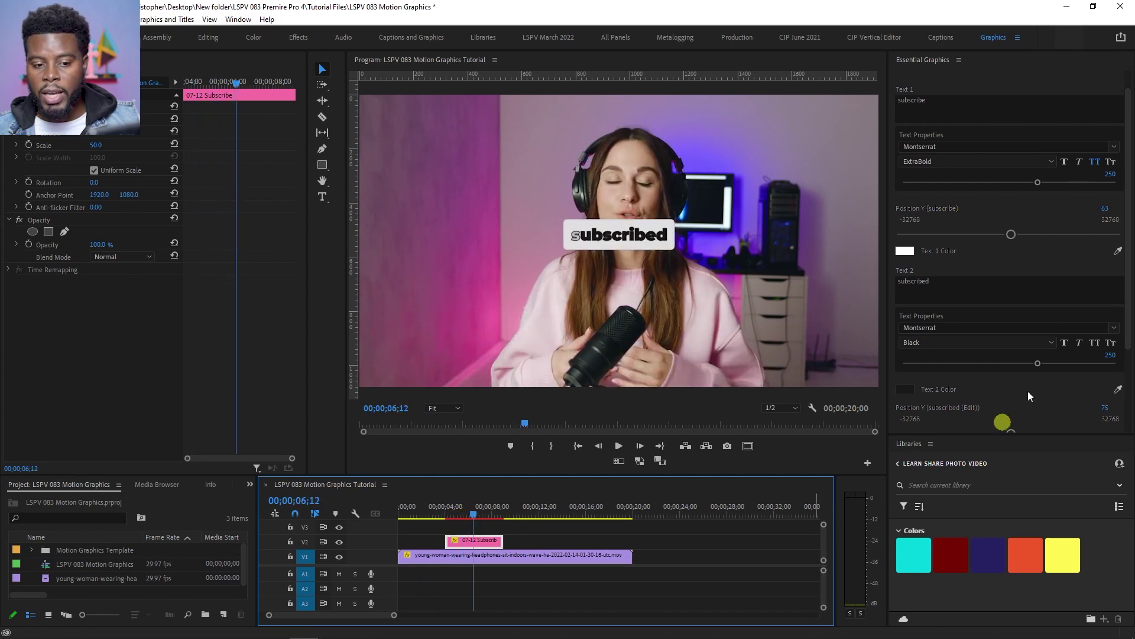
click(992, 278)
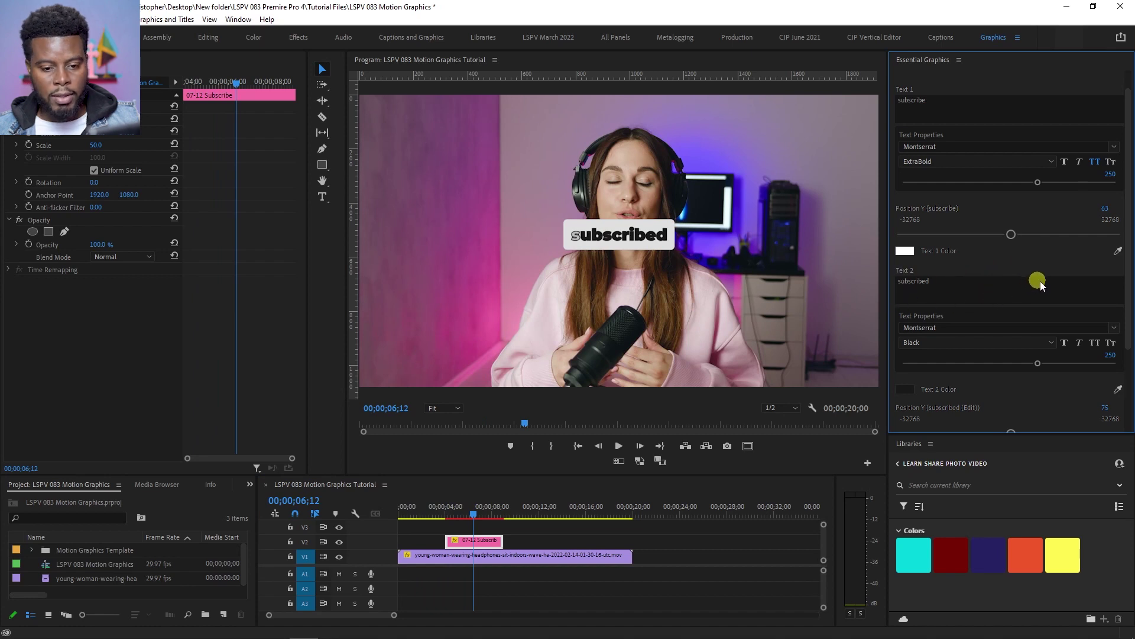
click(1095, 343)
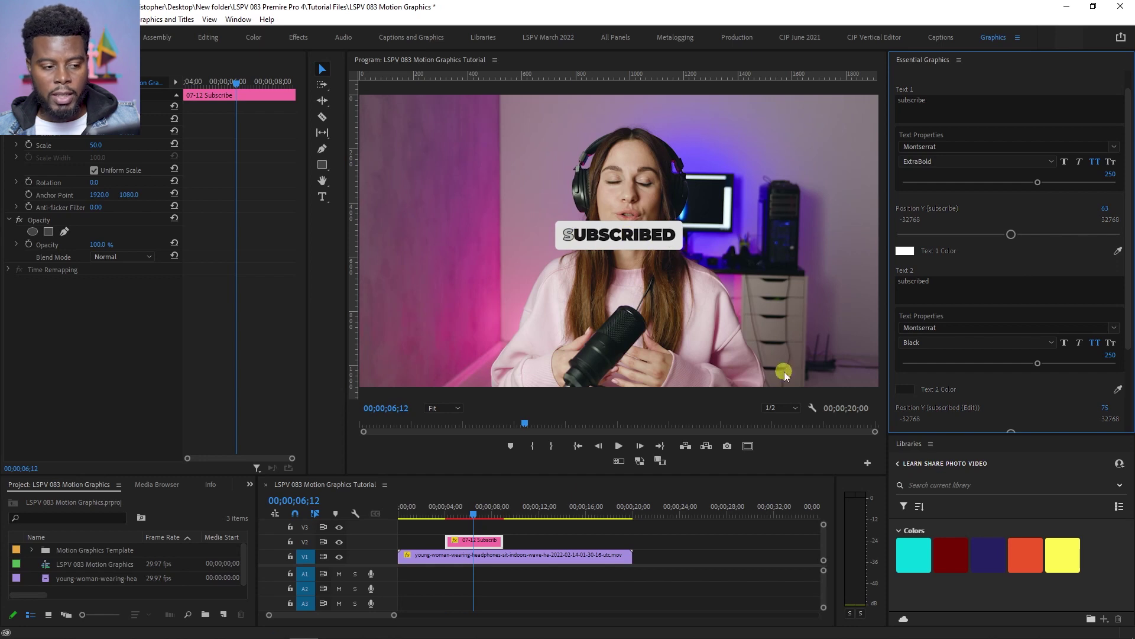
Step: Move to 00;00;04;22 and sample the orange swatch of the Colors library for Shape Color 1
scroll(900, 222, down, 4)
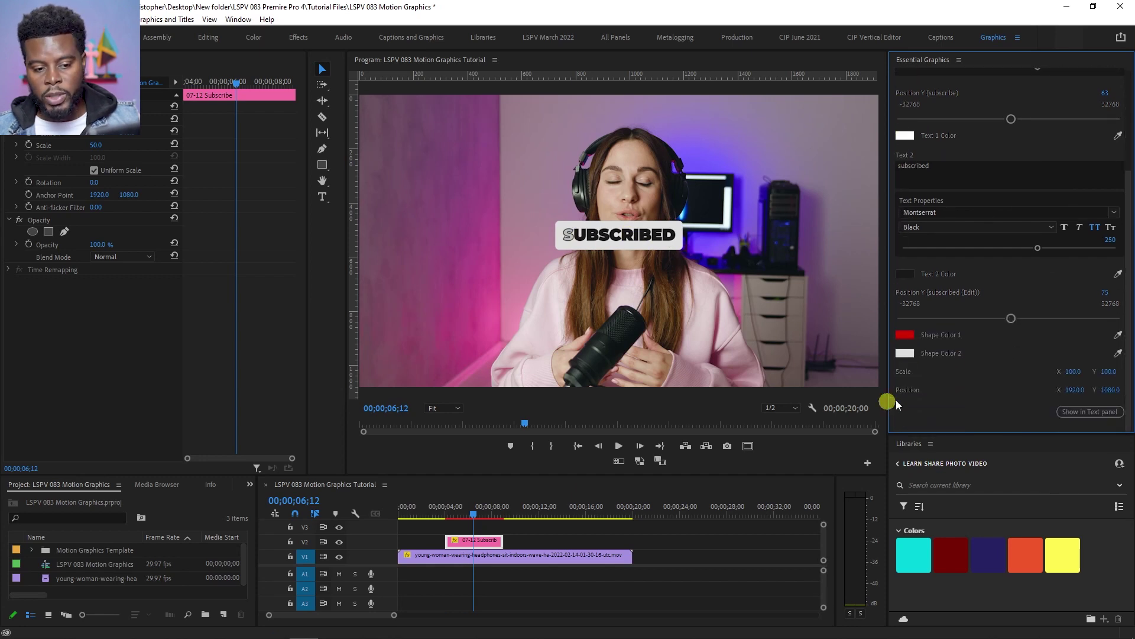
click(465, 516)
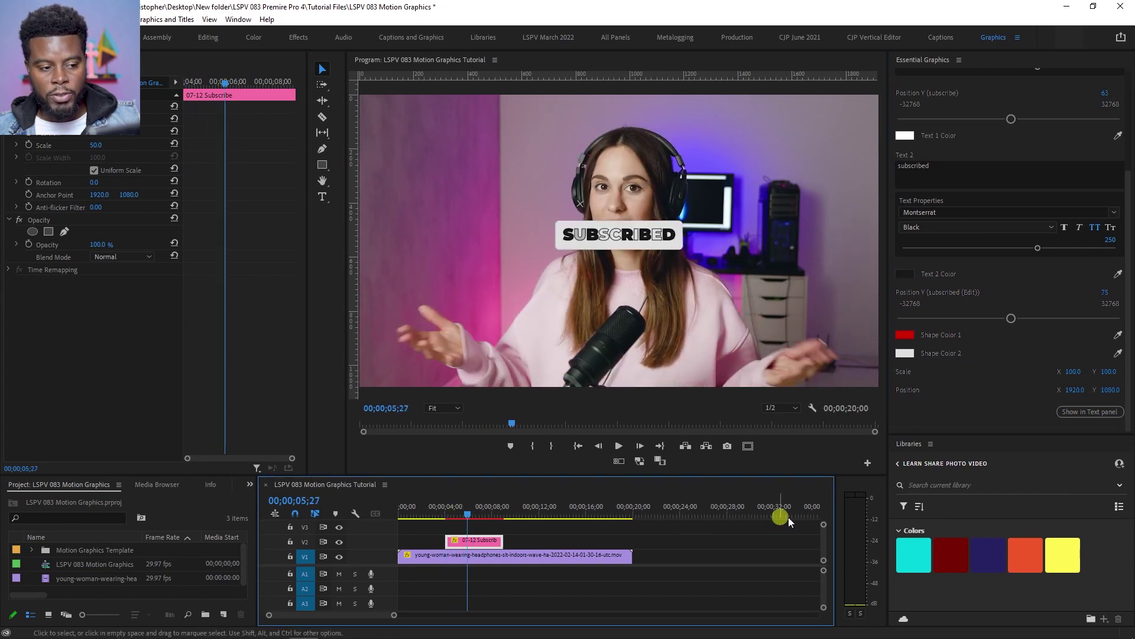
click(454, 515)
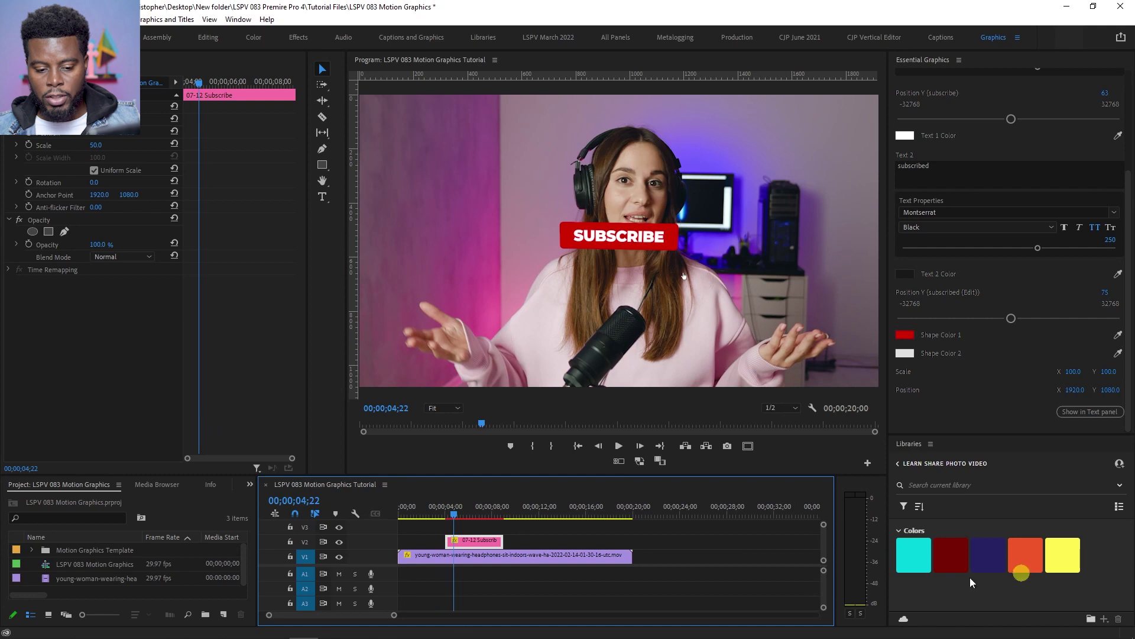
click(1118, 336)
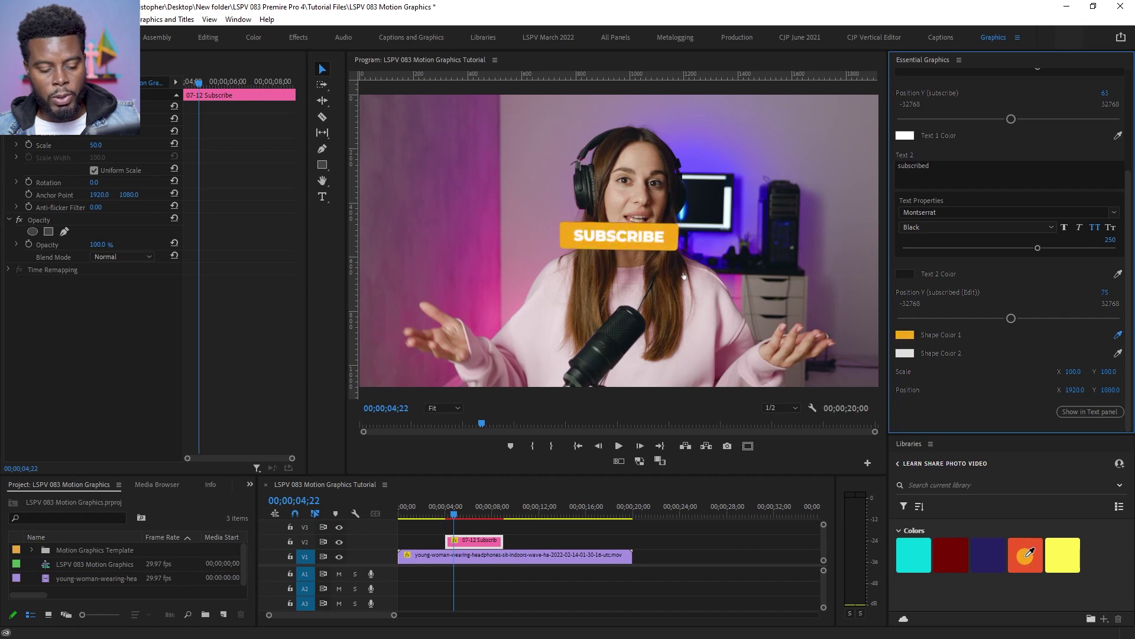
click(1028, 555)
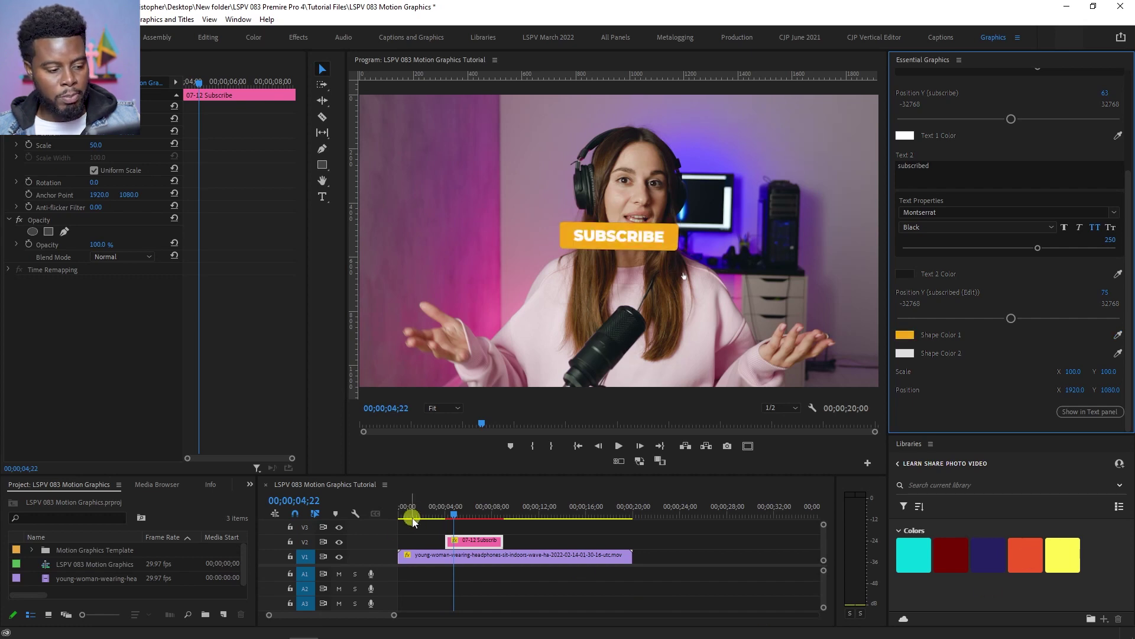
Step: Preview the recoloured graphic from 00;00;03;23 to 00;00;06;00, then undo the Shape Color 1 change
drag(454, 517, 442, 516)
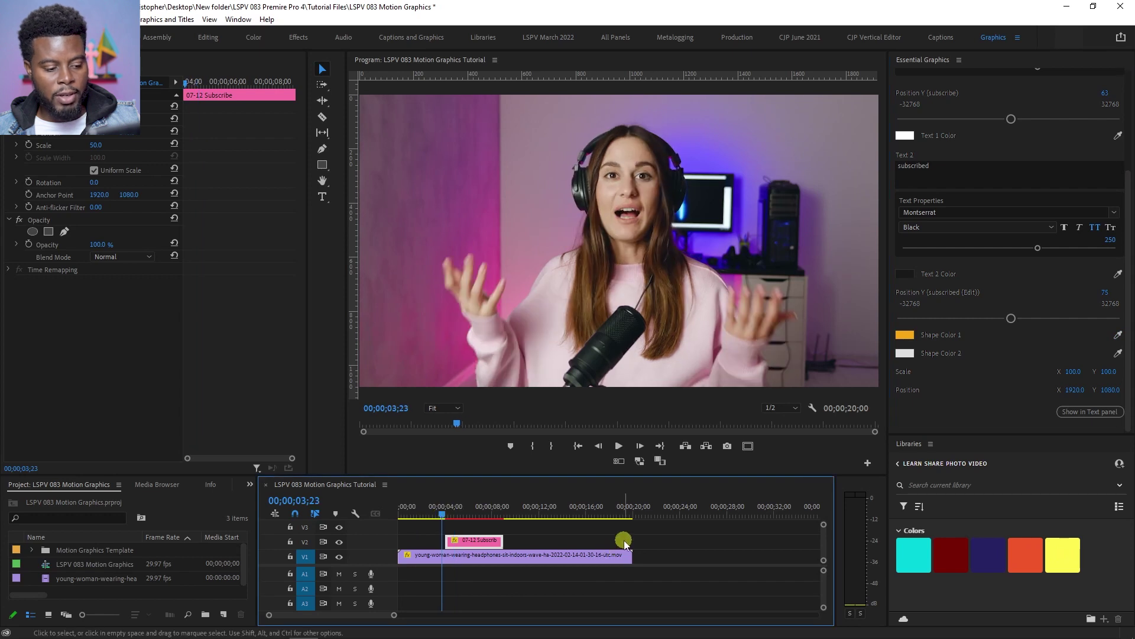
key(space)
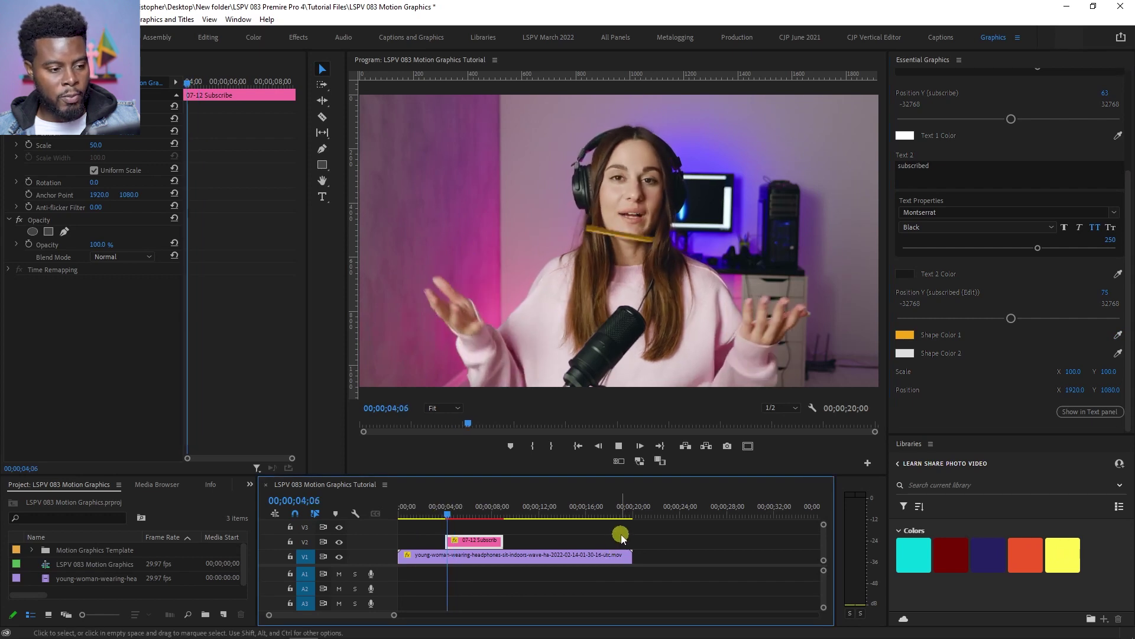
key(space)
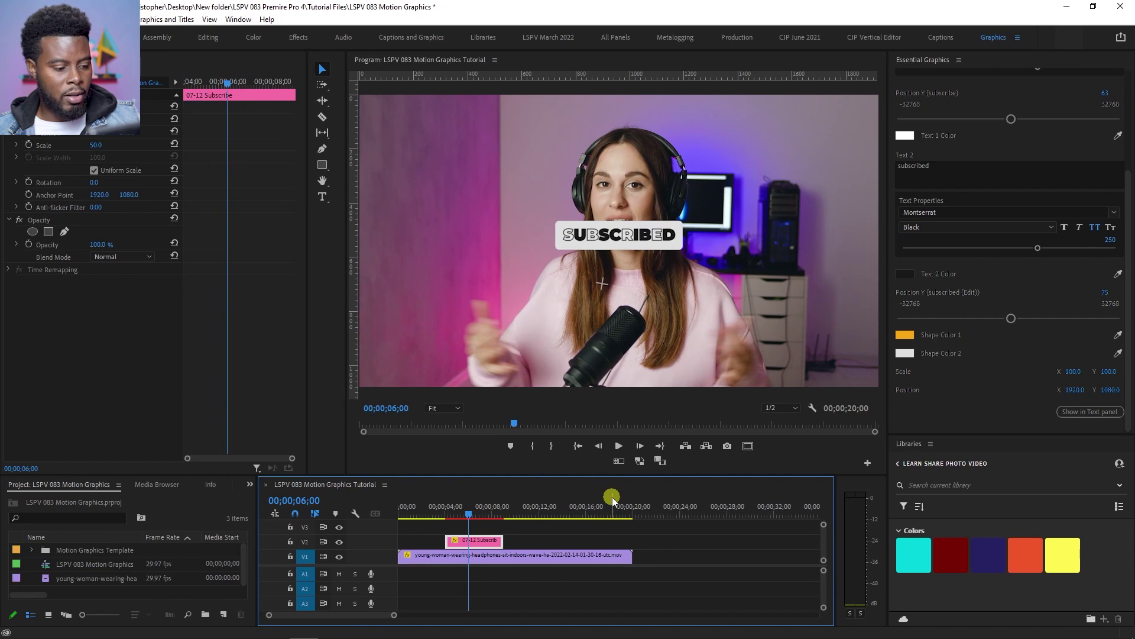
key(ctrl+z)
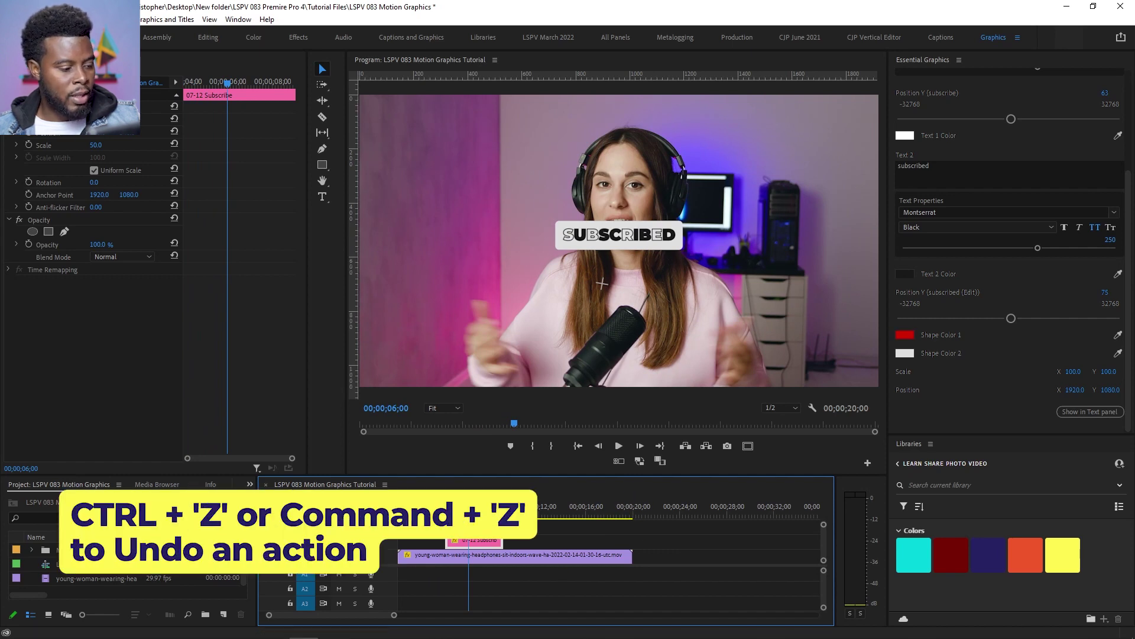
Step: Play the sequence through the Subscribe graphic again and park the playhead at 00;00;05;13
key(j)
click(592, 543)
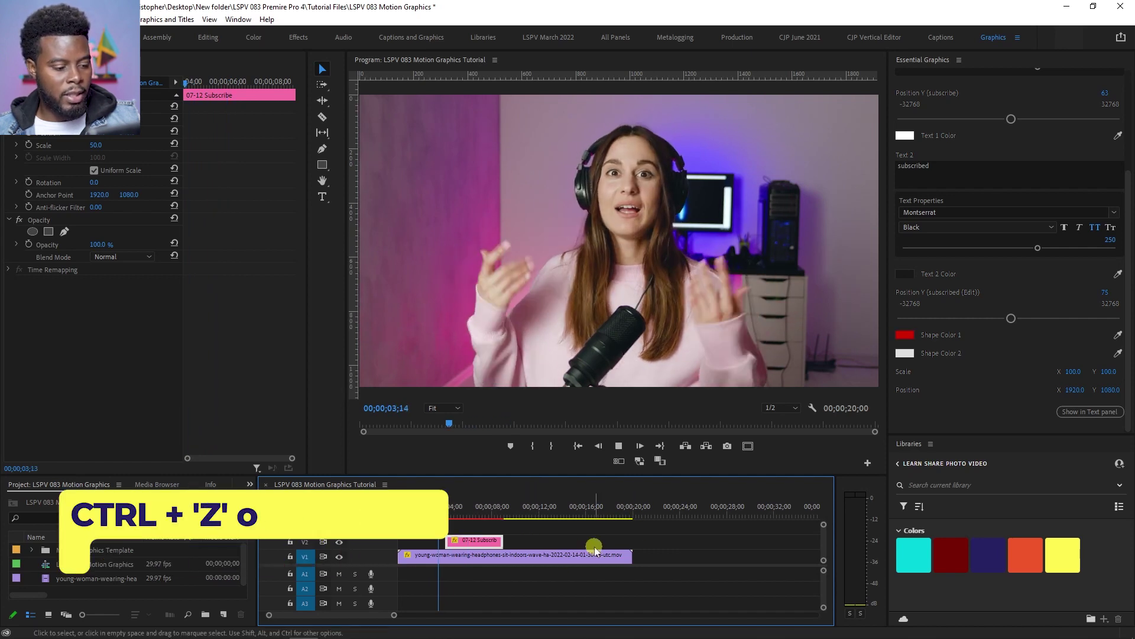
key(l)
key(k)
mouse_move(487, 514)
mouse_down()
mouse_move(454, 515)
mouse_move(465, 519)
mouse_up()
Step: Examine the button flip around 00;00;05;13 and 00;00;05;06 at 75% monitor zoom, then return to Fit at 00;00;04;24
click(442, 408)
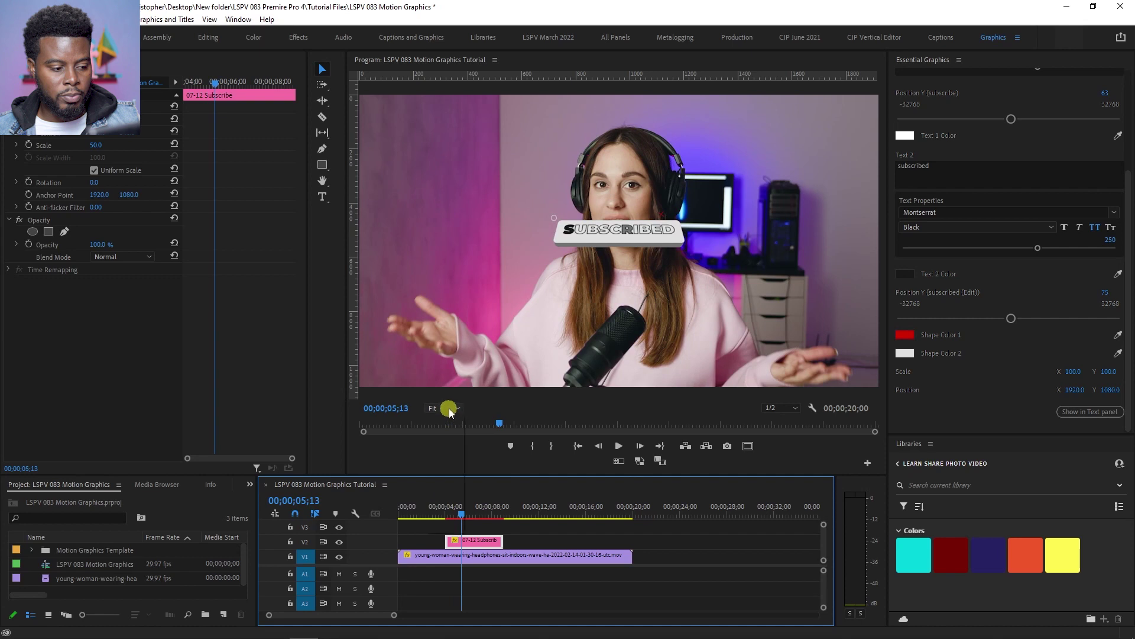
click(445, 461)
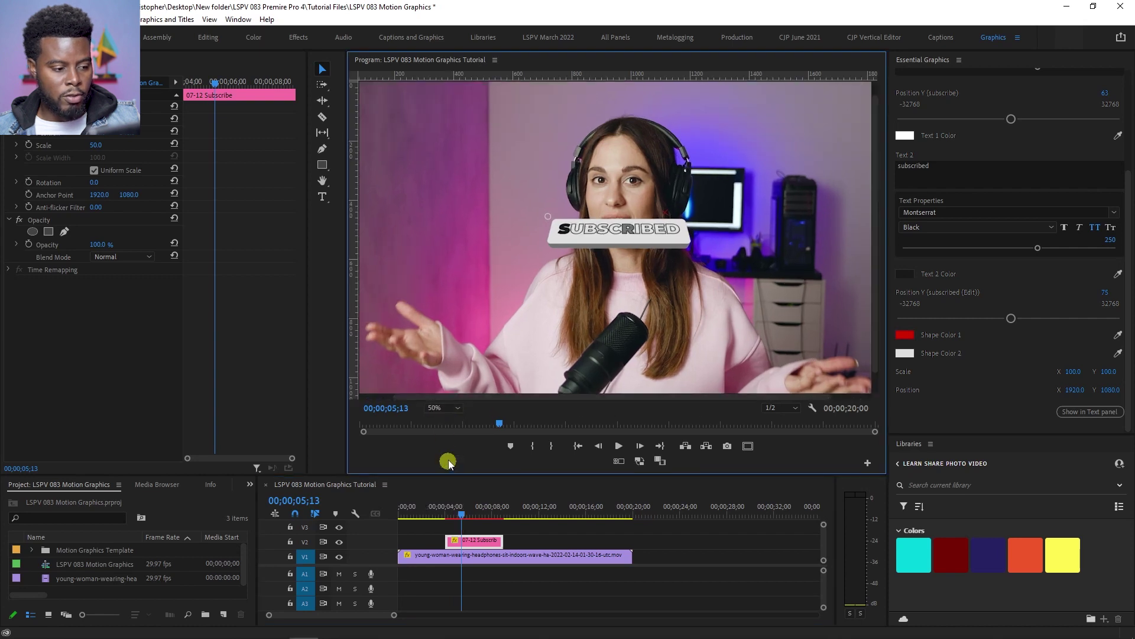
click(445, 408)
click(443, 472)
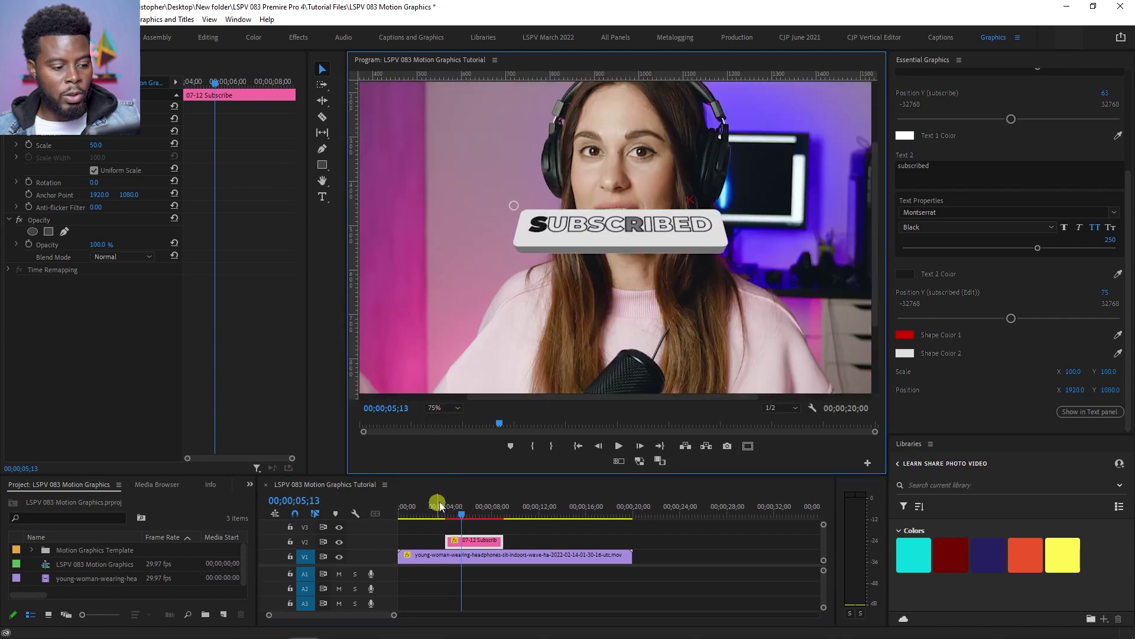
drag(464, 519, 464, 519)
click(460, 515)
click(460, 516)
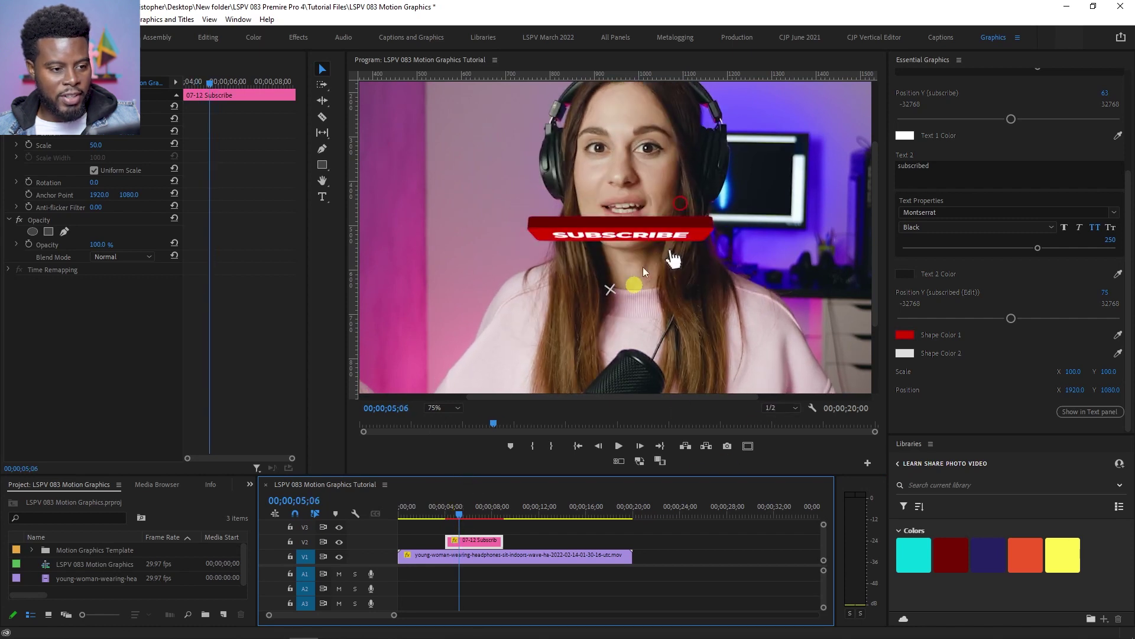
click(454, 513)
click(441, 407)
click(441, 419)
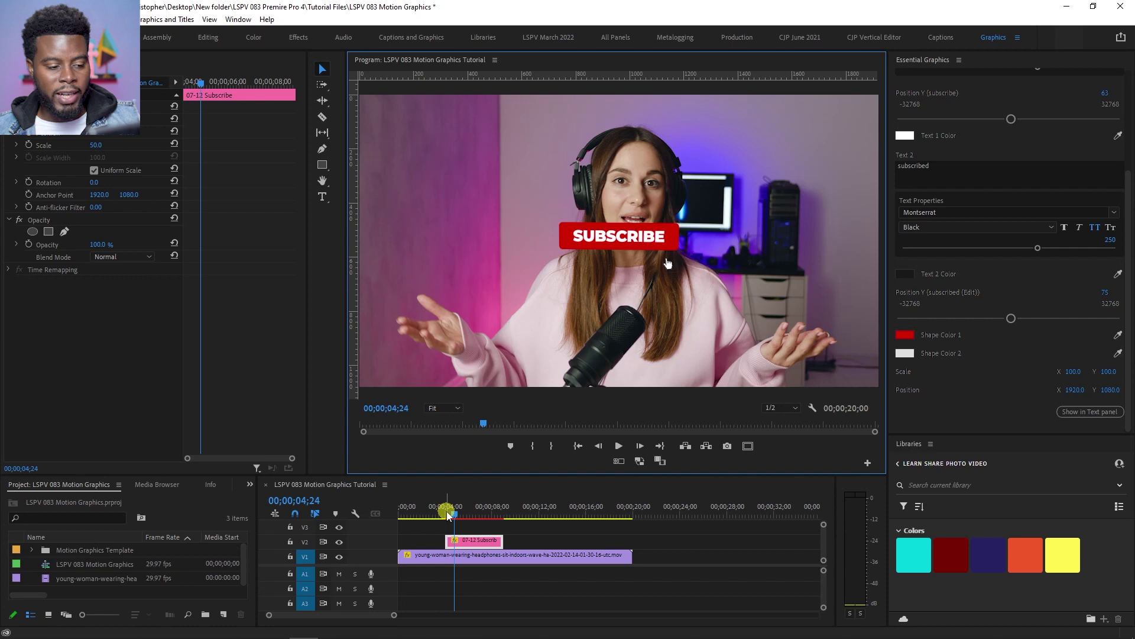
Step: Preview the Subscribe graphic by playing from 00;00;04;01 to 00;00;05;29
drag(450, 513, 446, 513)
click(567, 546)
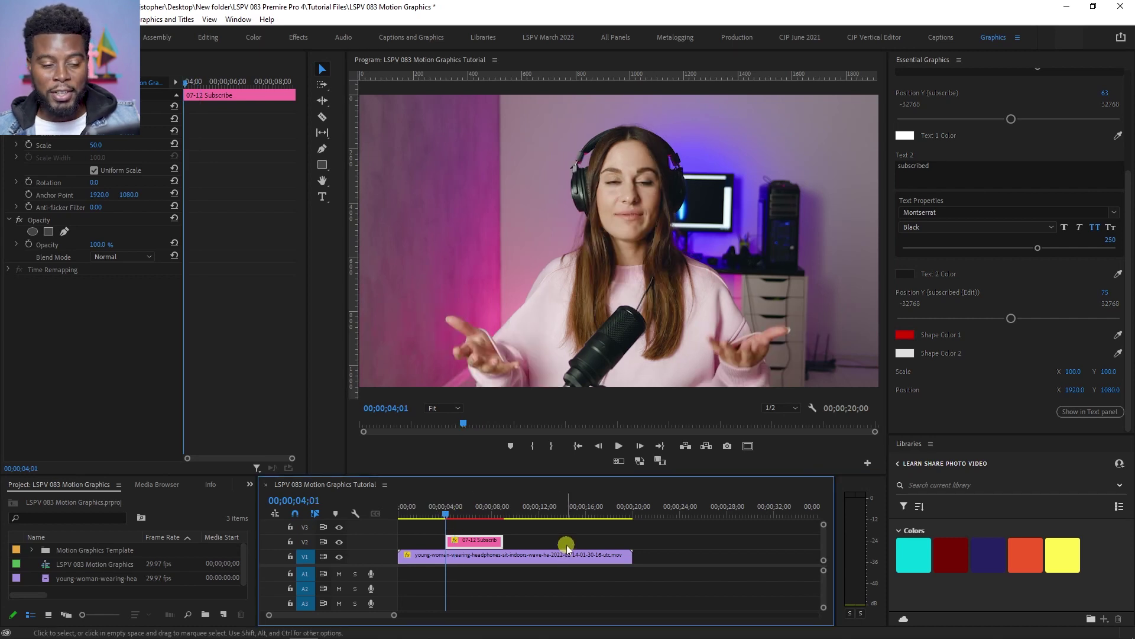
key(space)
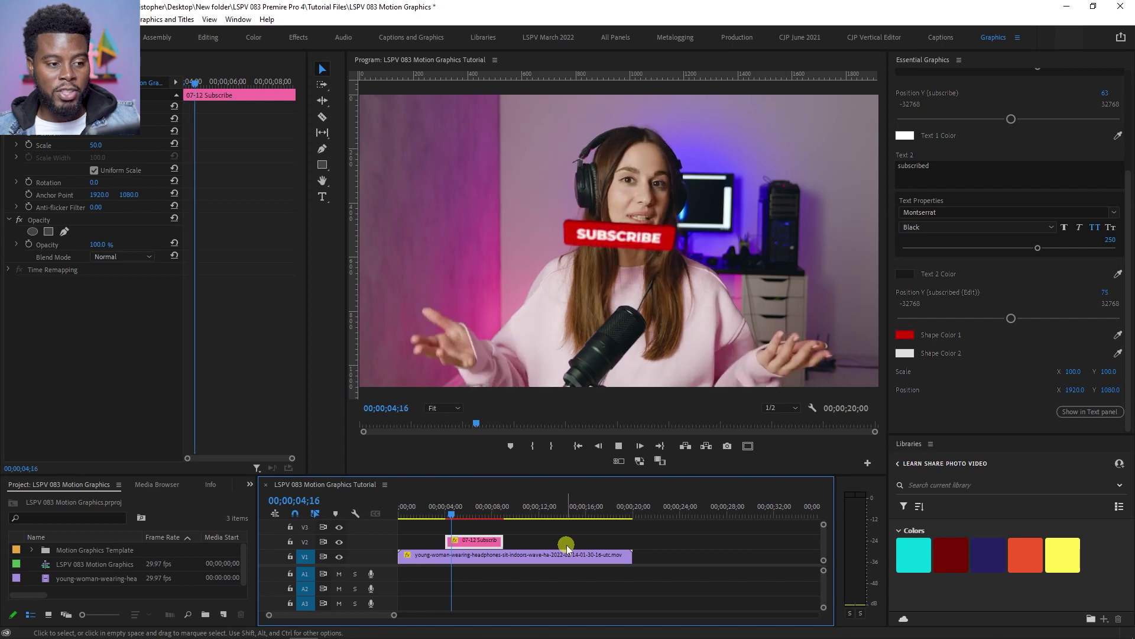
key(space)
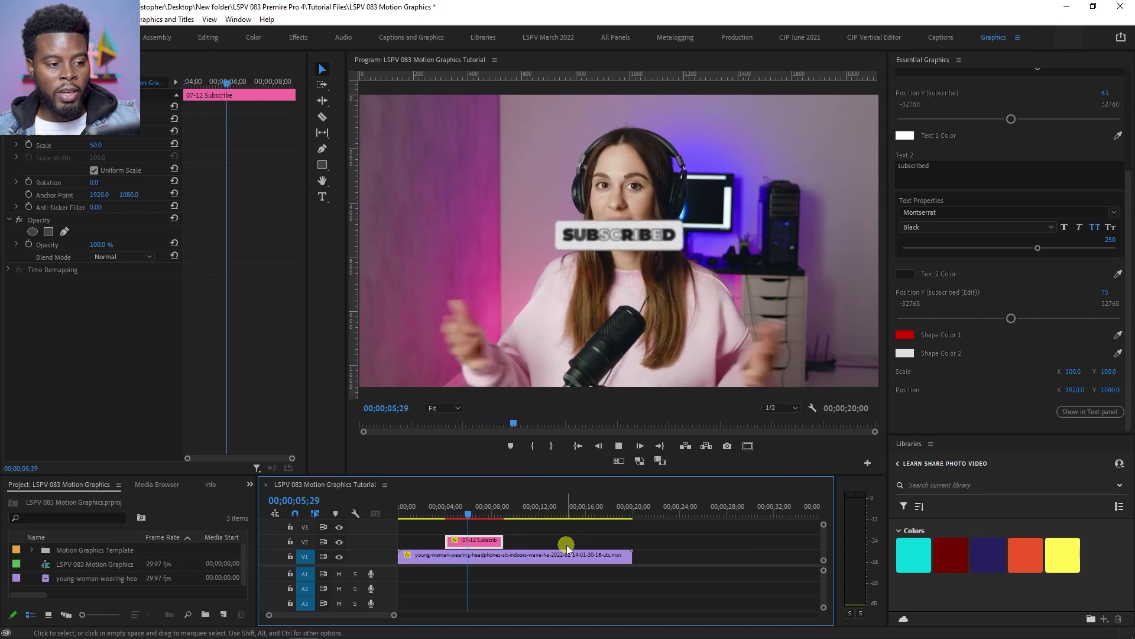
Step: Show the safe margins in the Program Monitor and select the Motion effect of the 07-12 Subscribe clip
click(748, 446)
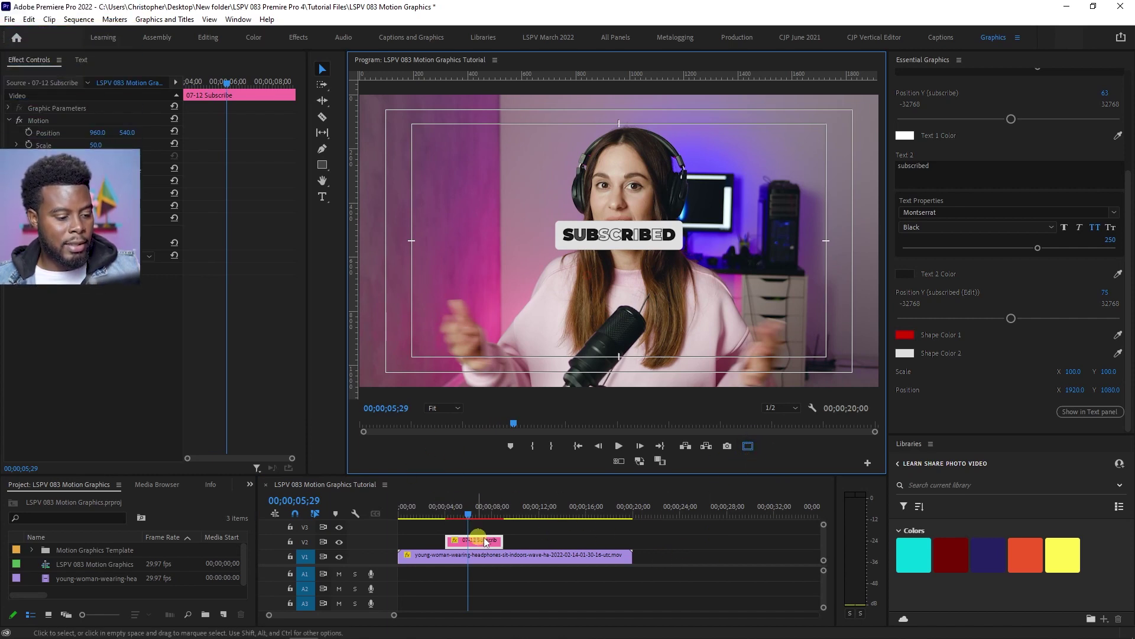
click(56, 120)
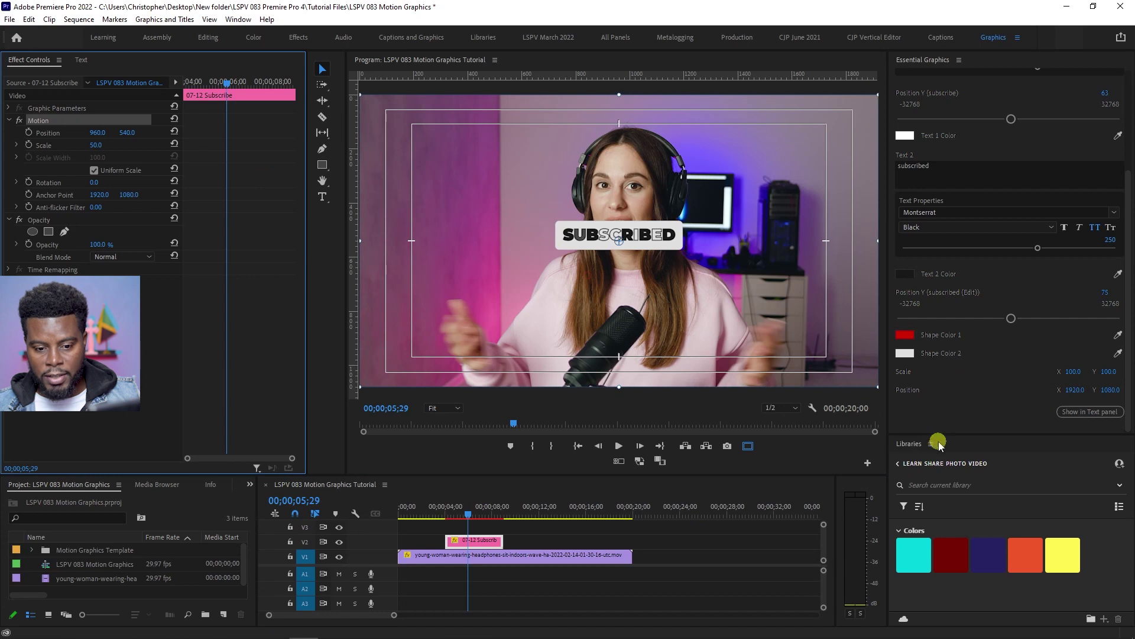
drag(1083, 390, 928, 387)
drag(1129, 390, 1005, 389)
drag(850, 337, 921, 333)
click(24, 70)
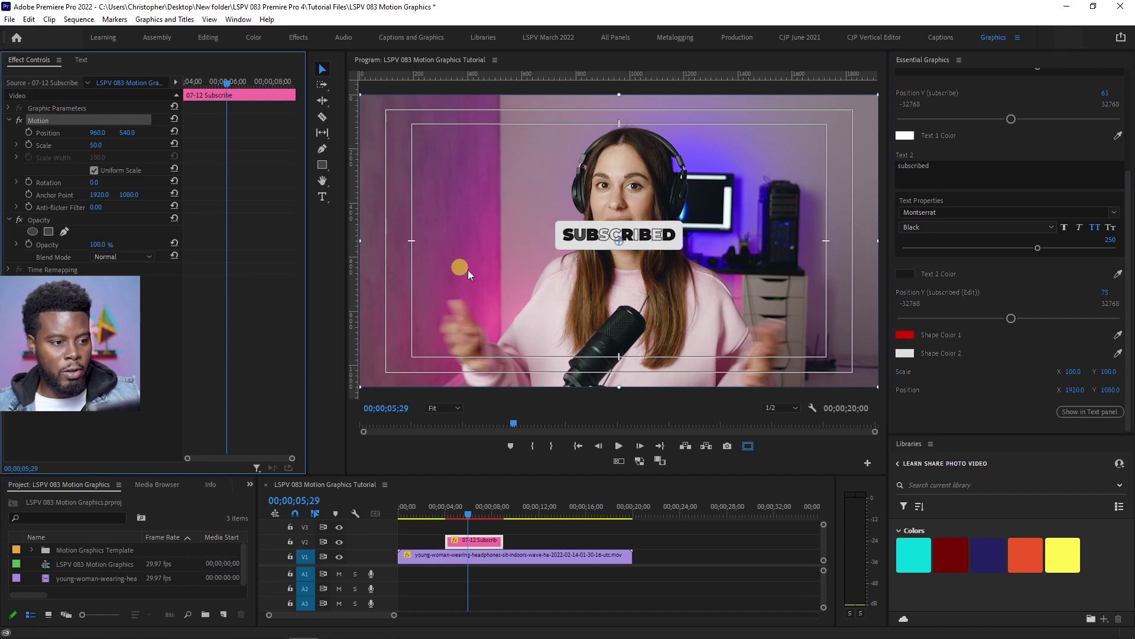
Step: Move the Subscribe graphic to the lower-left corner of the video frame, at about position 376, 934
drag(658, 225, 651, 243)
drag(566, 288, 508, 334)
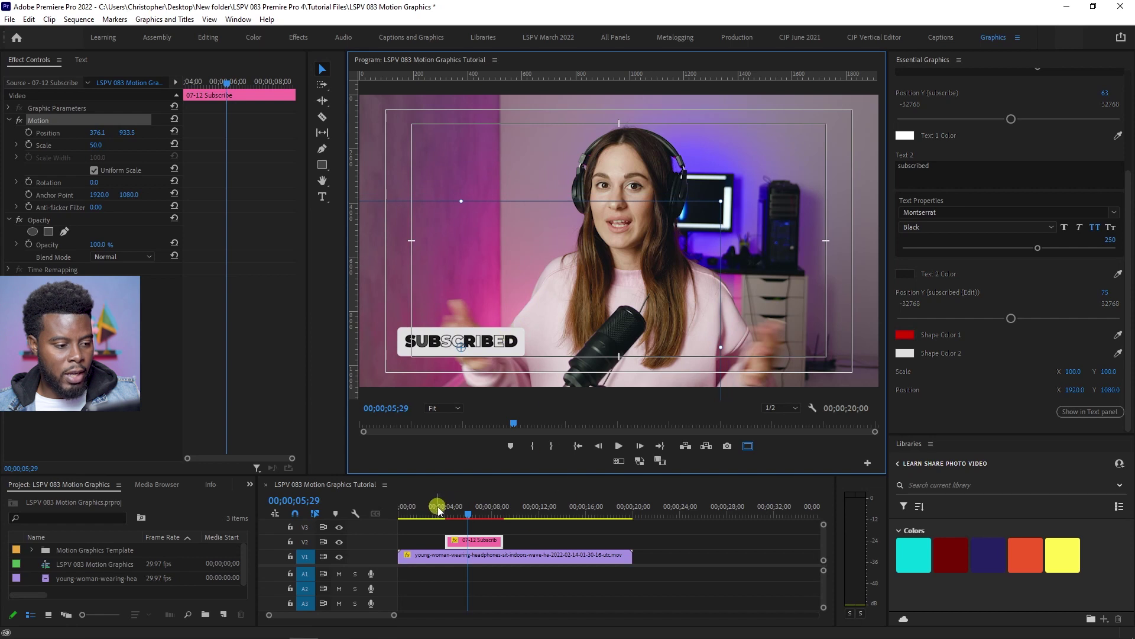
Step: Hide the safe margins, park the playhead at 00;00;03;11, deselect the Subscribe clip and save the project
click(438, 508)
click(748, 446)
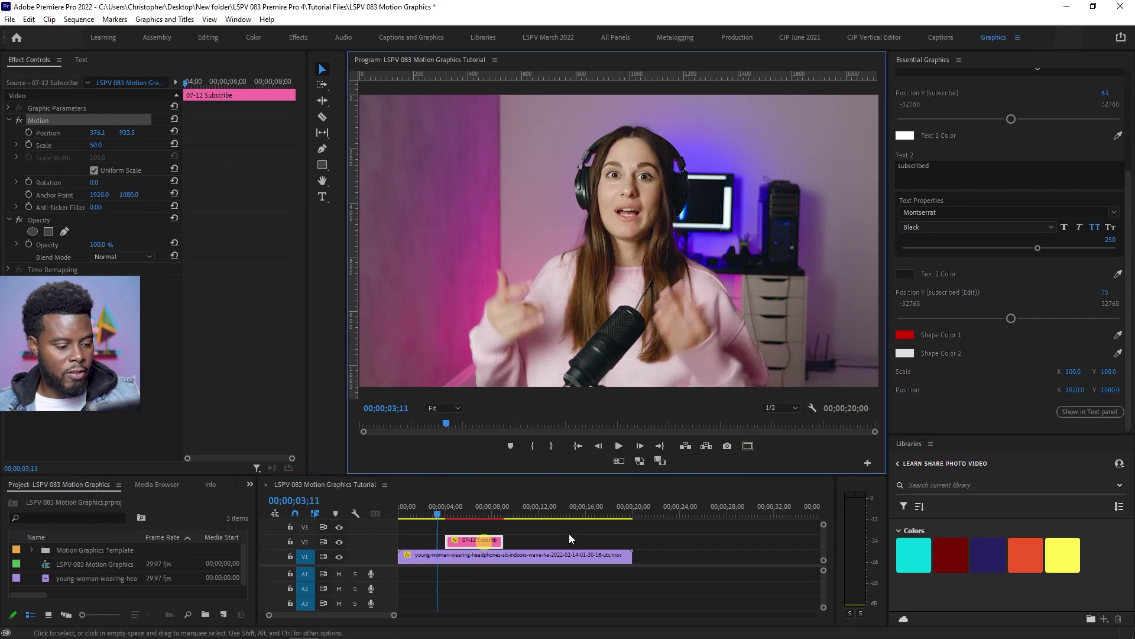
click(612, 531)
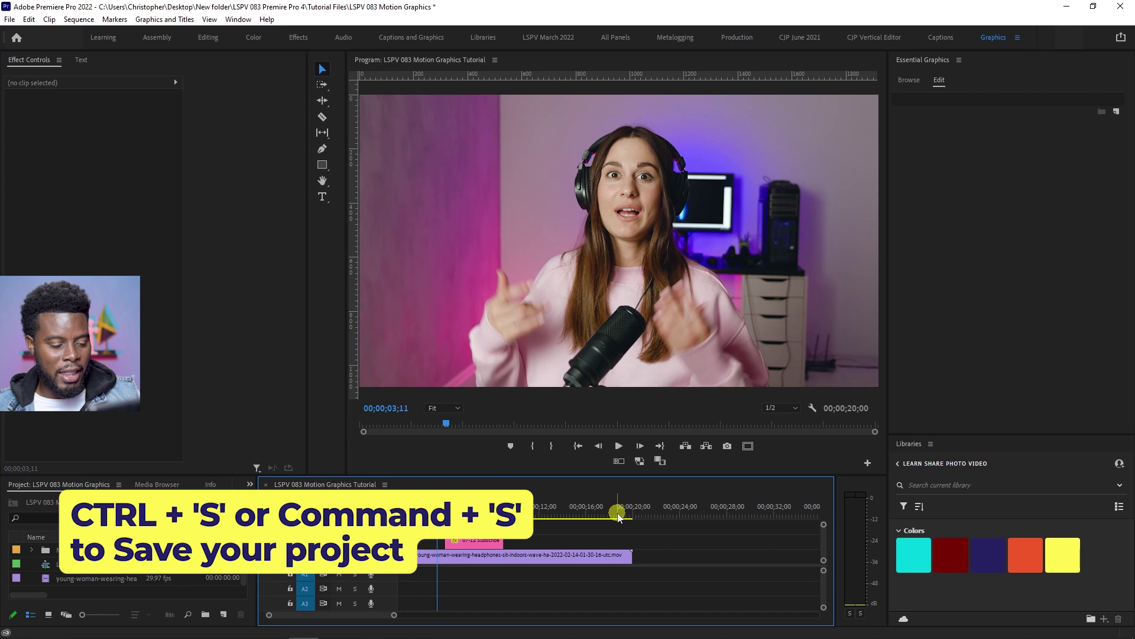
key(ctrl+s)
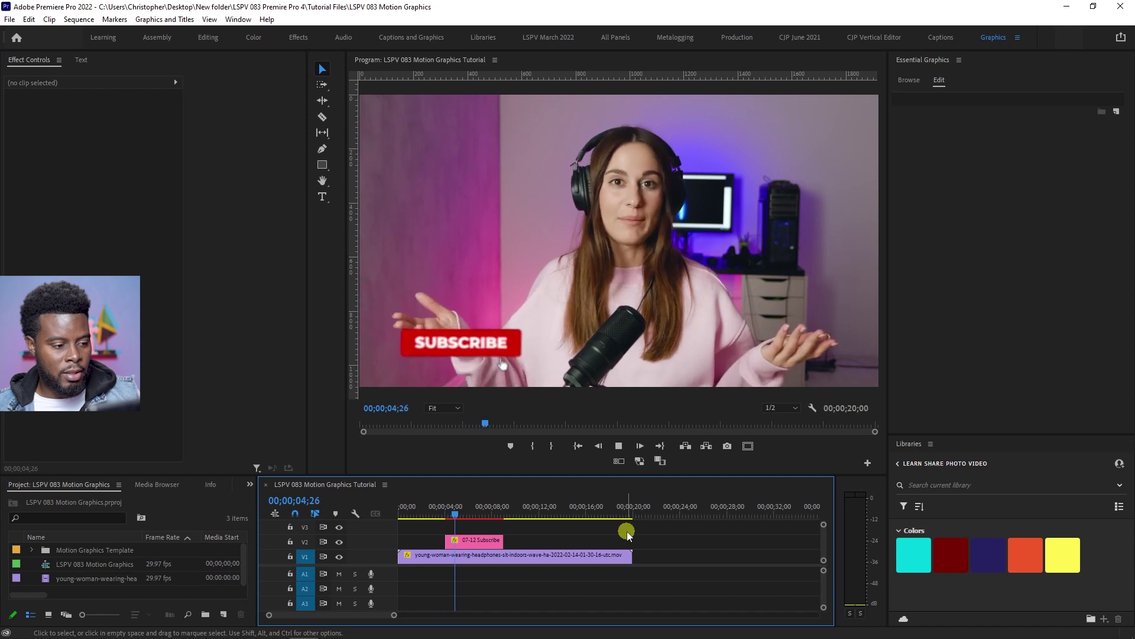
Step: Preview the repositioned Subscribe graphic from just before its clip and park the playhead at 00;00;06;02
key(space)
click(438, 507)
key(space)
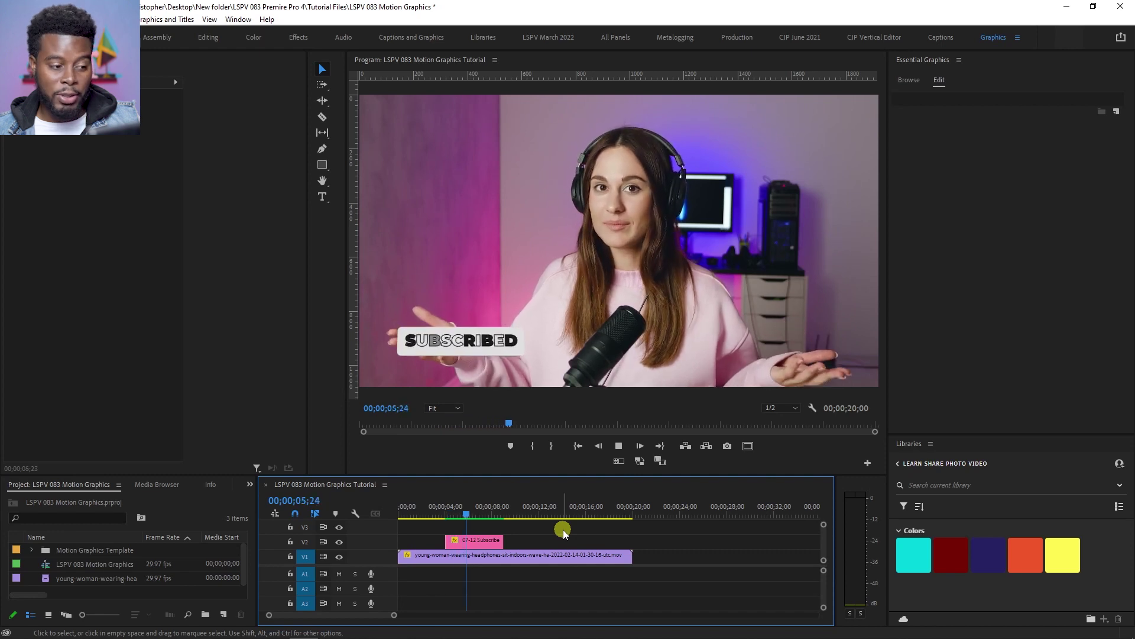
click(436, 507)
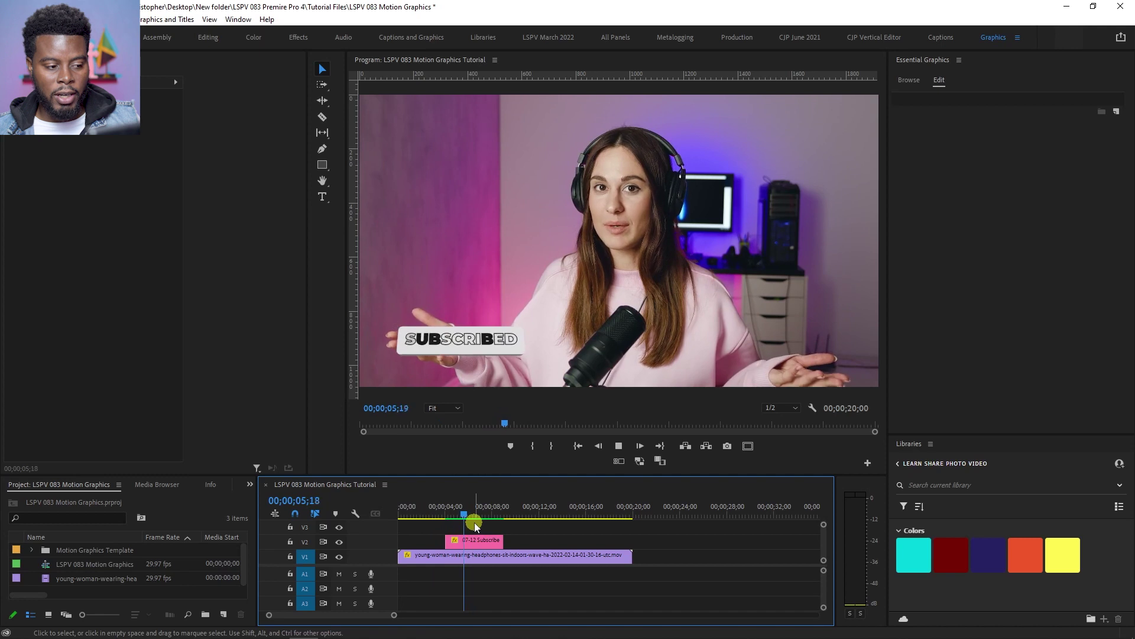
key(space)
drag(487, 515, 478, 520)
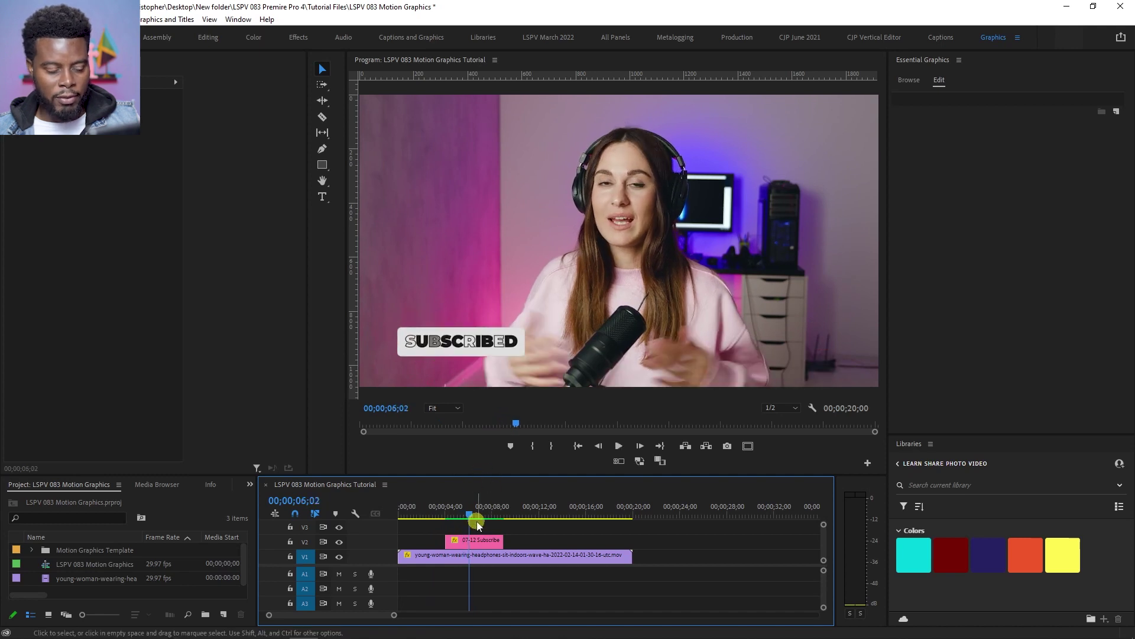
Step: Change Shape Color 2 of the 07-12 Subscribe graphic to white, about FCFCFC
click(476, 543)
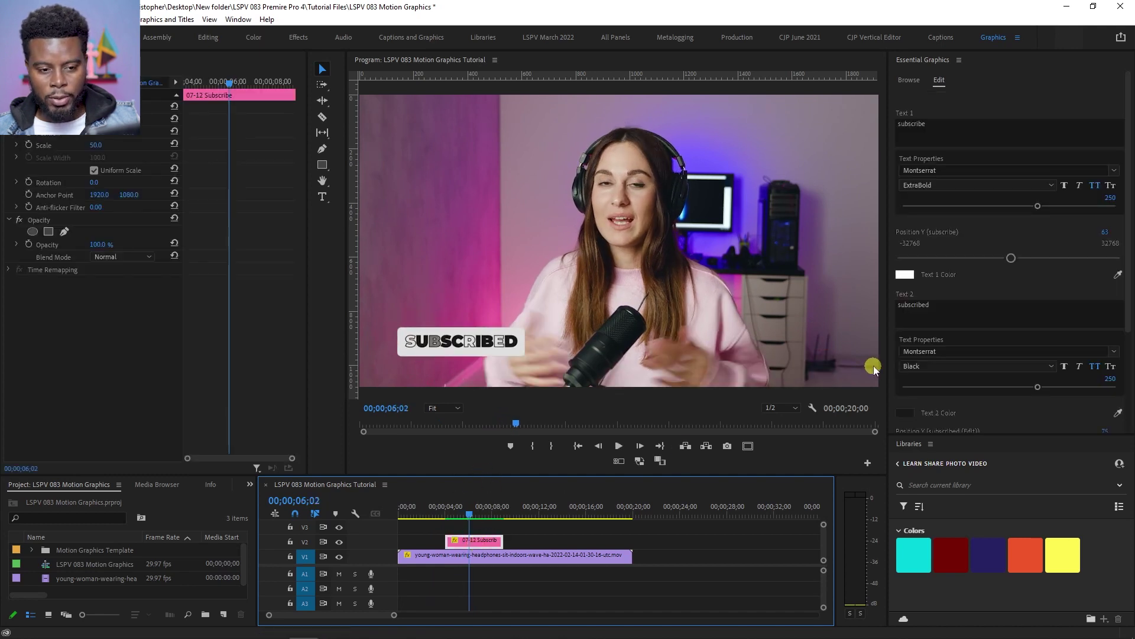
scroll(898, 295, down, 3)
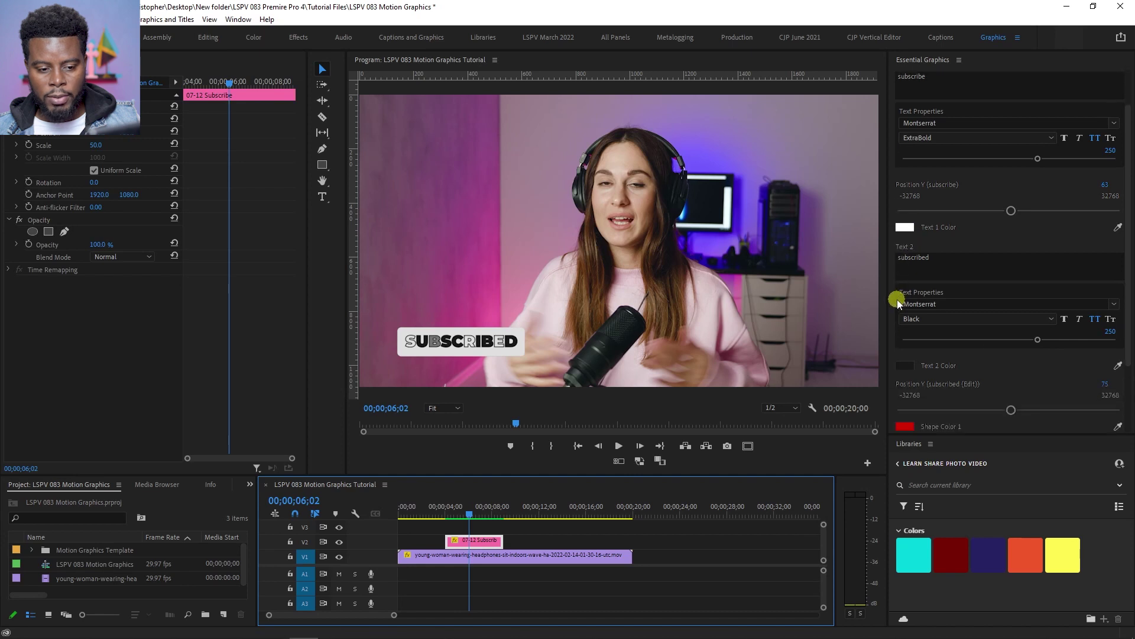
click(906, 354)
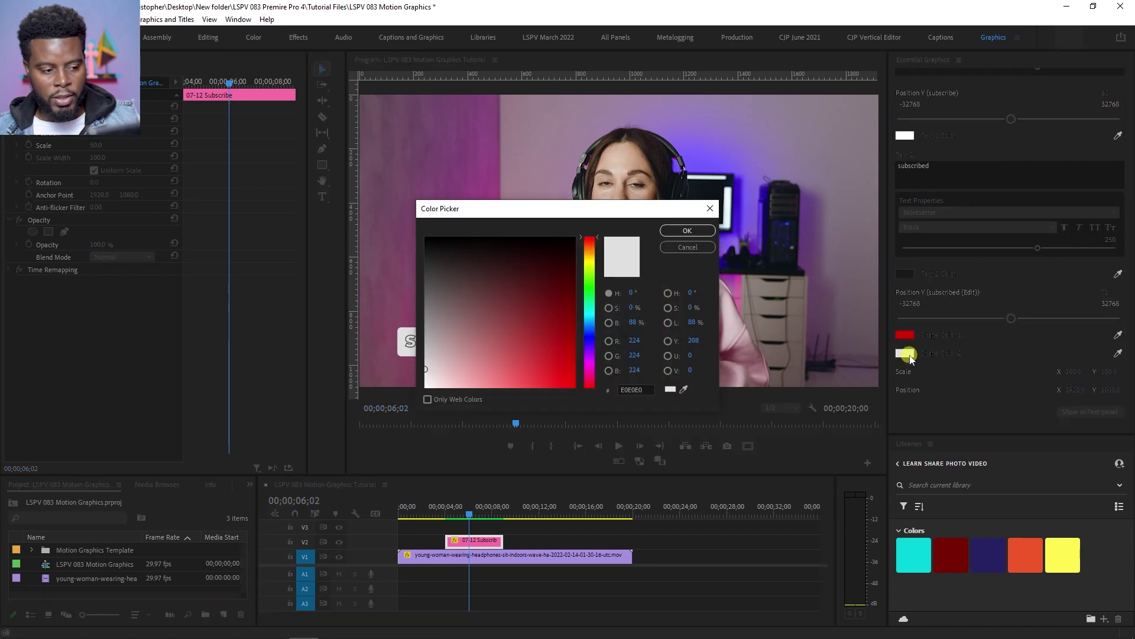
drag(523, 213, 673, 181)
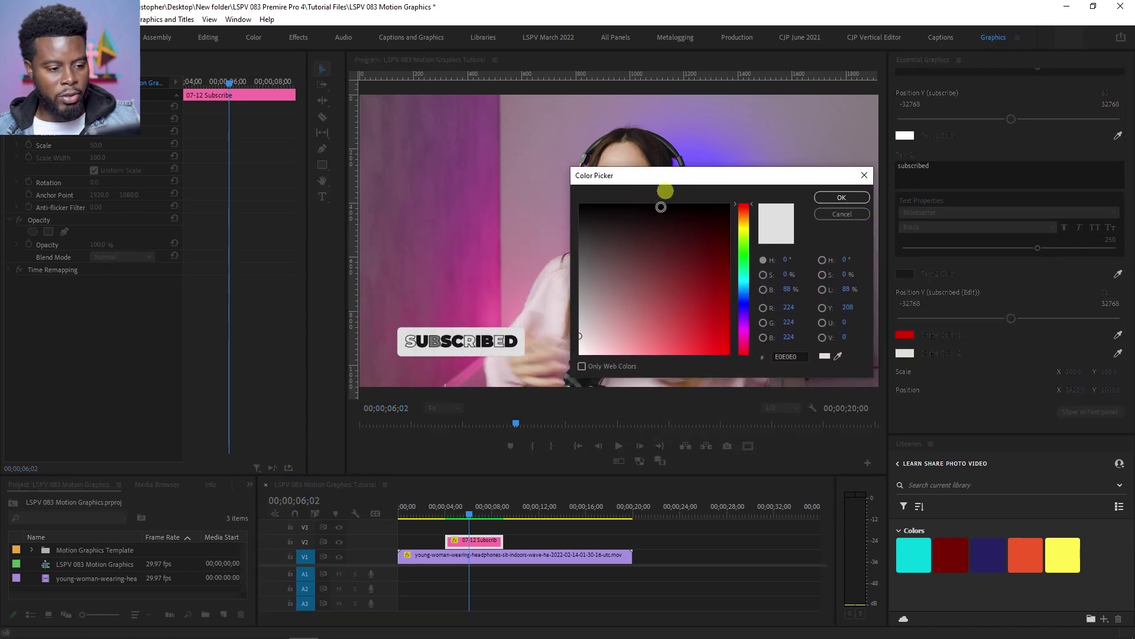
drag(588, 342, 578, 353)
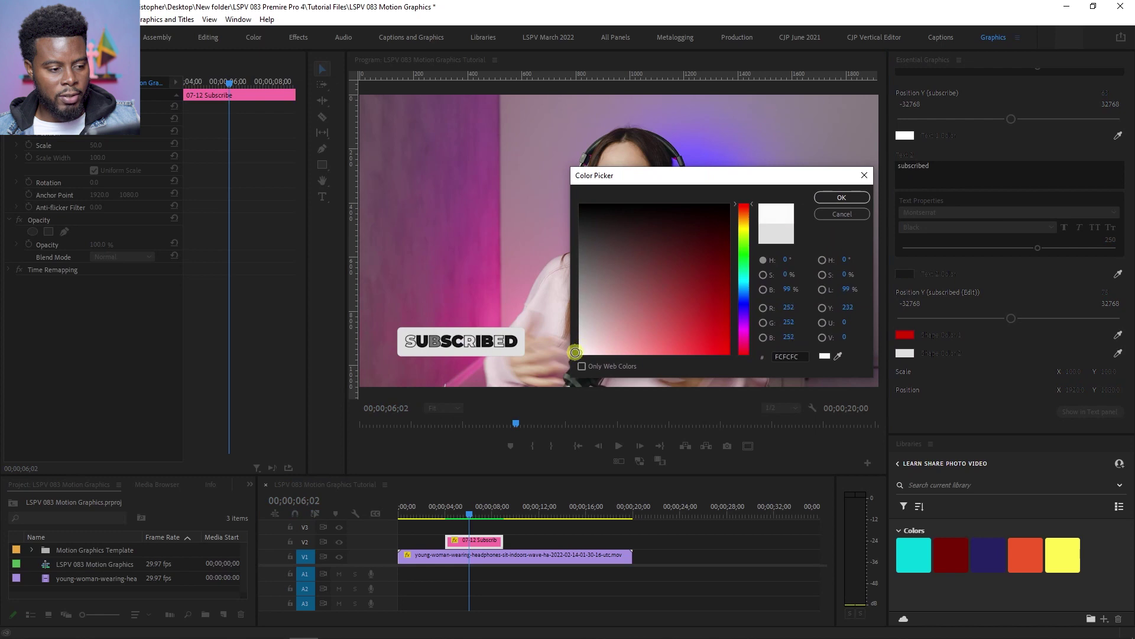
click(856, 198)
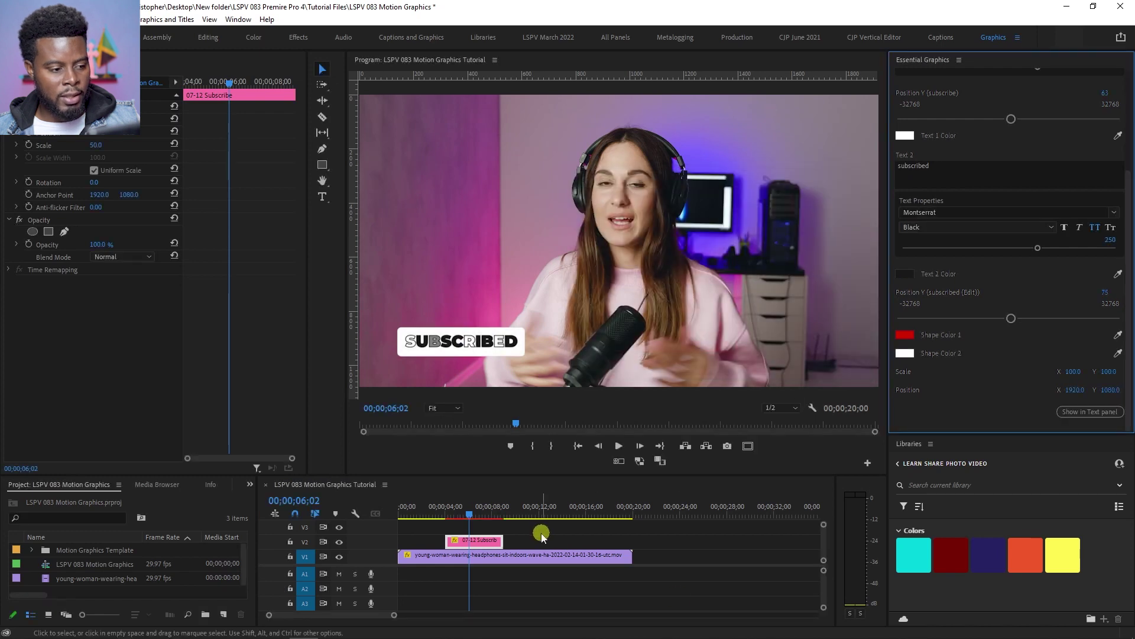
Step: Preview the recolored Subscribe graphic from just before its clip to 00;00;06;22 and save the project
click(442, 508)
key(space)
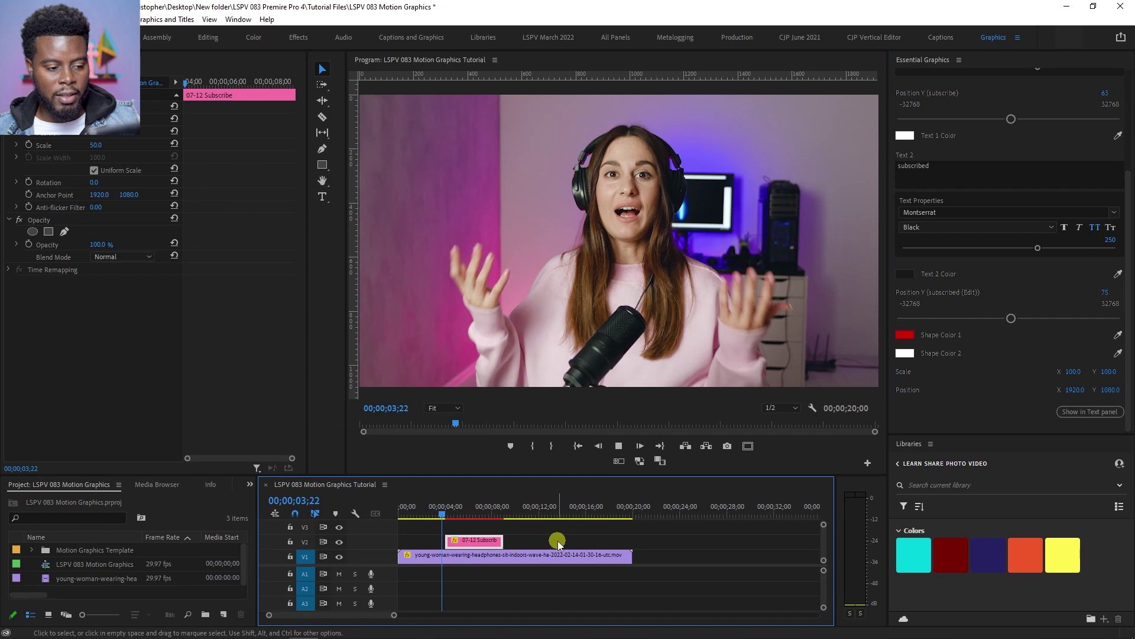
key(space)
key(space)
key(space)
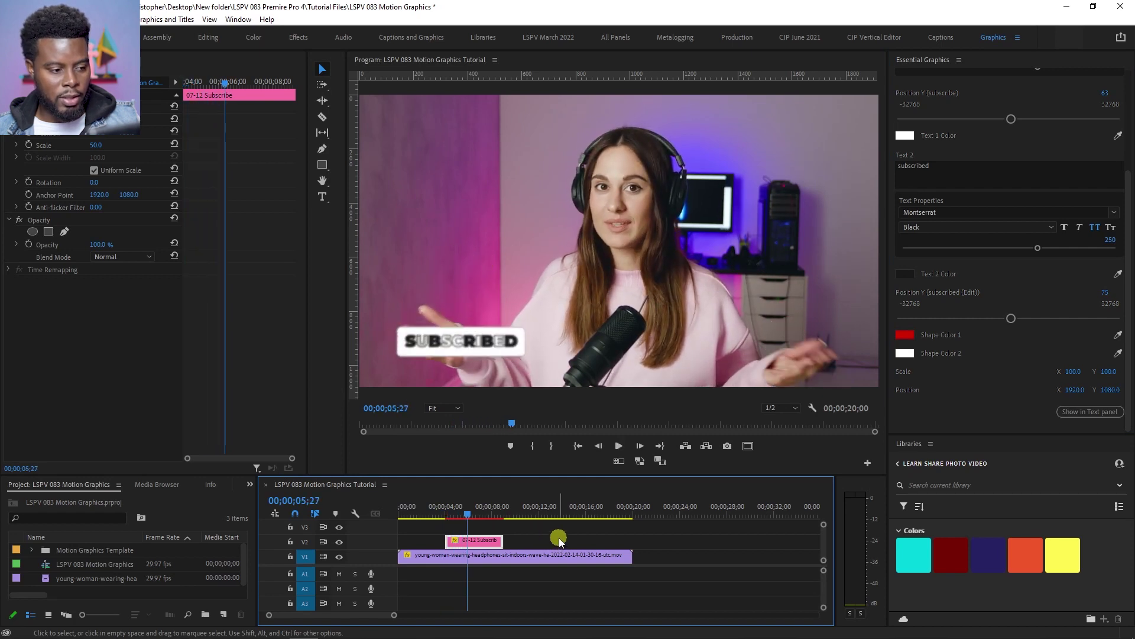
key(space)
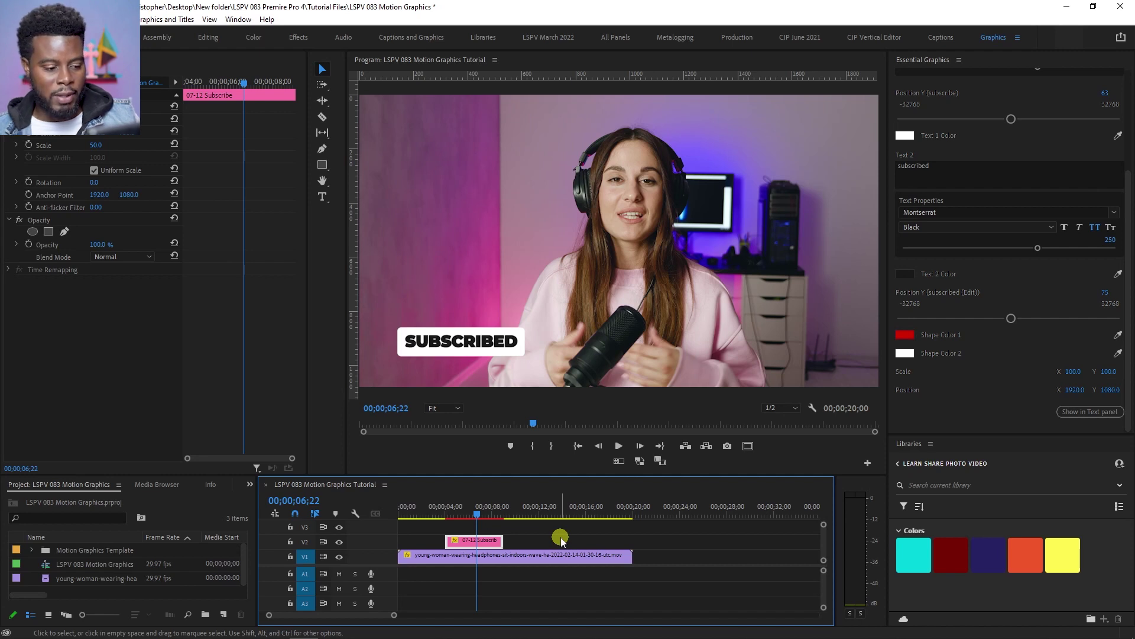
key(ctrl+s)
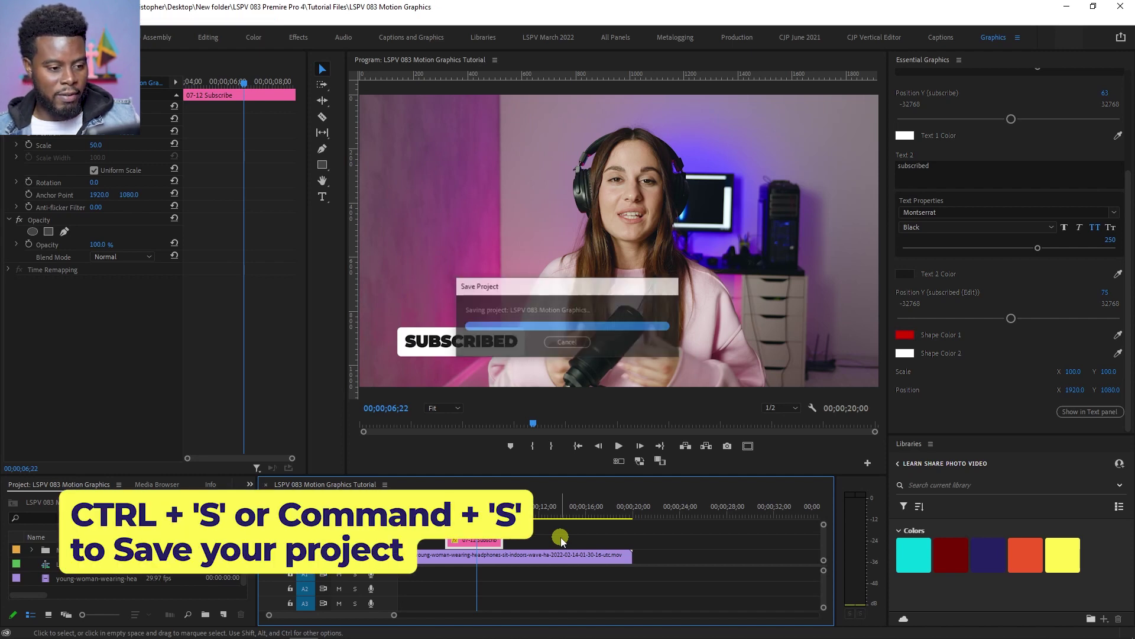
Step: Add the 08-04 End Screen template from My Templates to track V2 at 00;00;18;16, near the end of the video
click(615, 509)
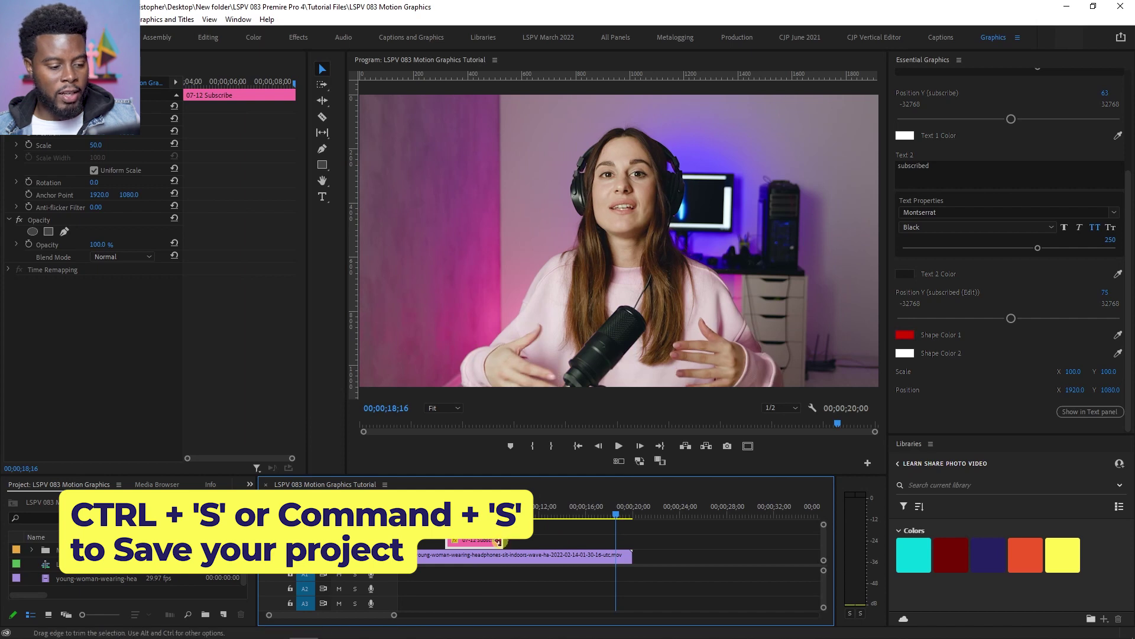
click(542, 545)
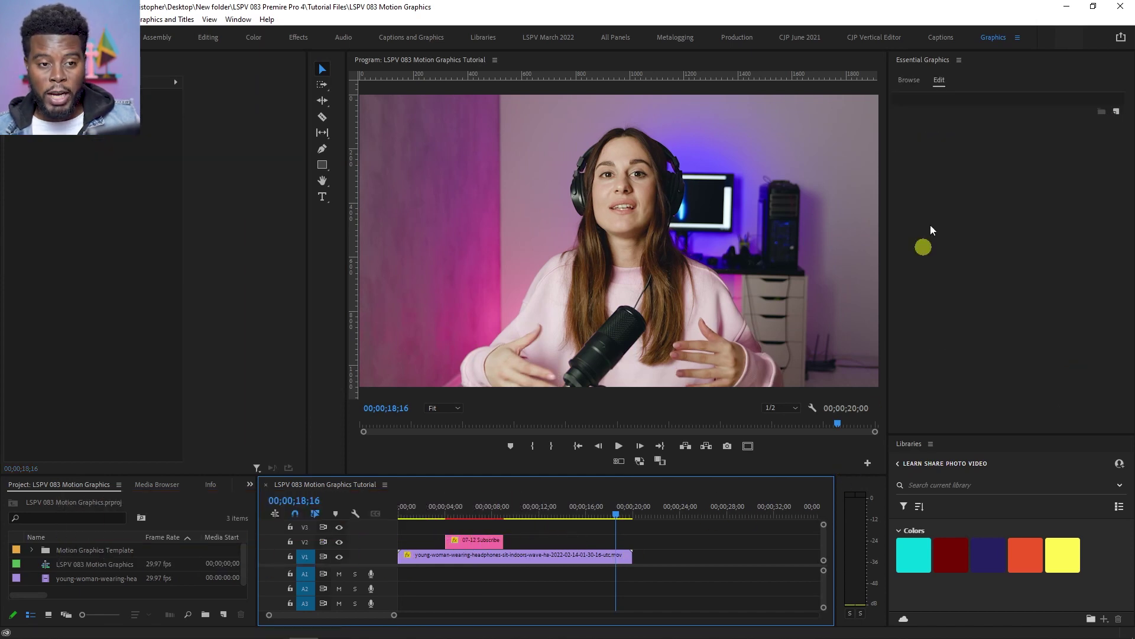
click(911, 81)
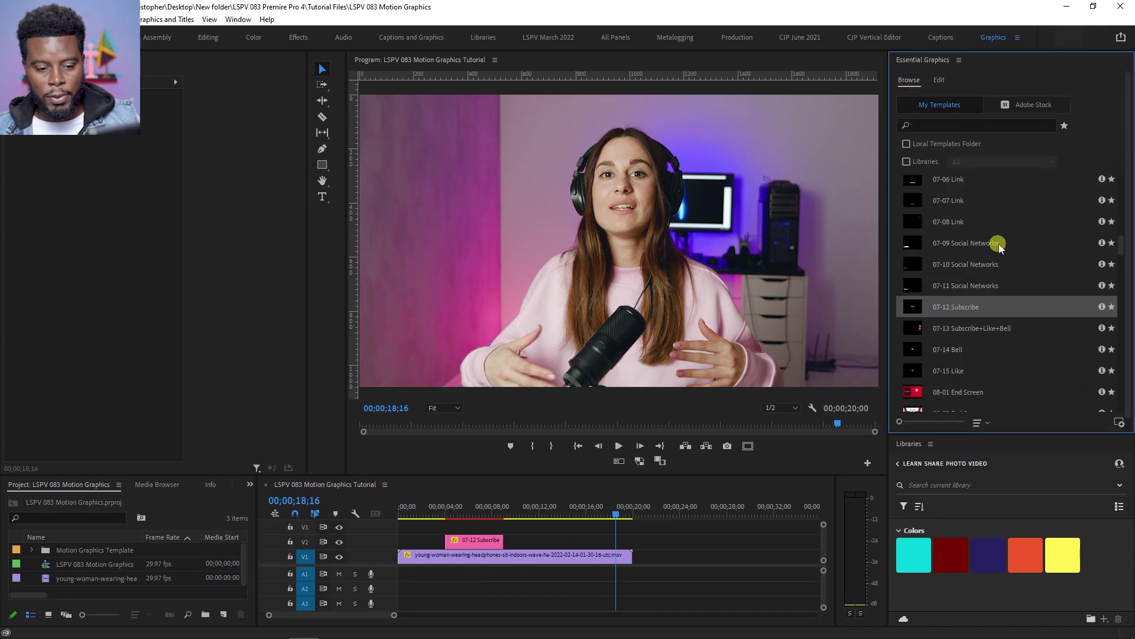
scroll(1000, 246, down, 3)
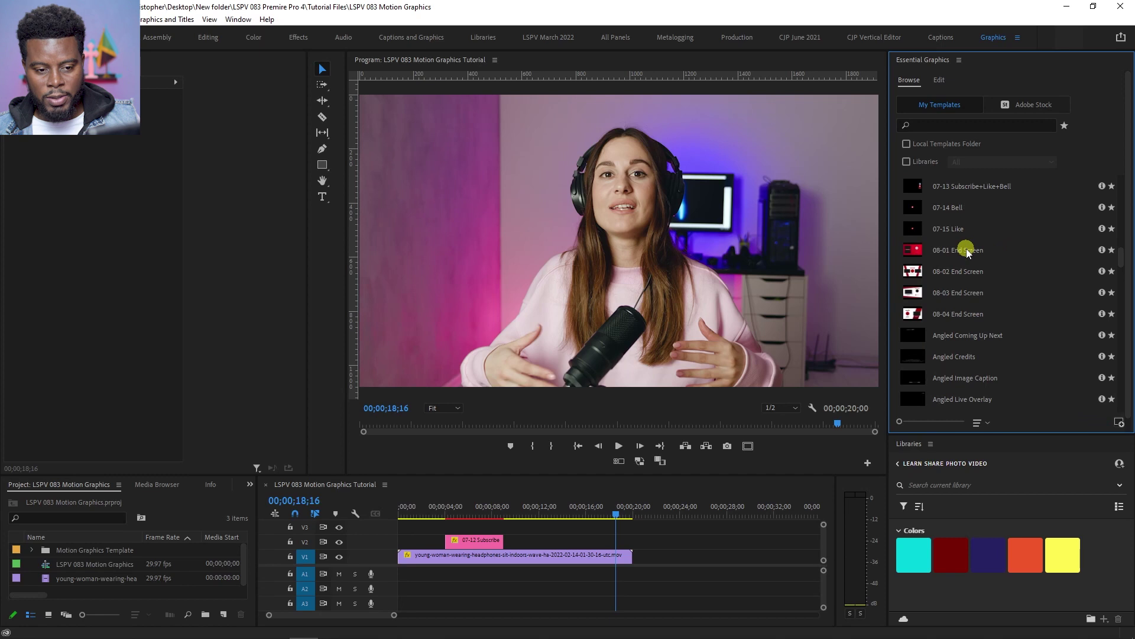
click(967, 253)
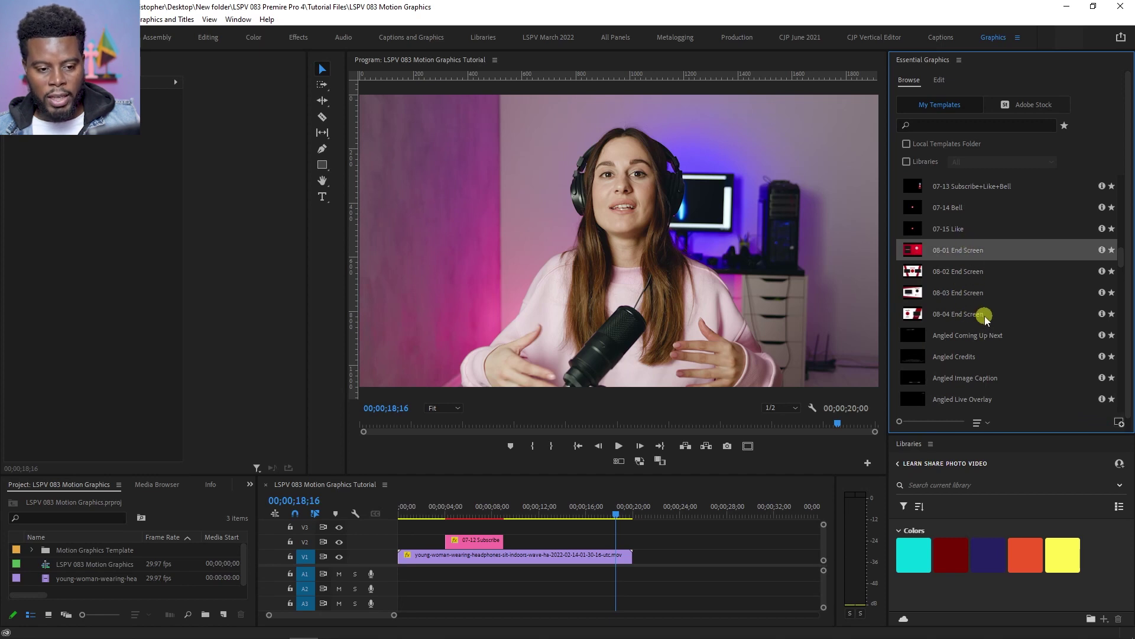
drag(985, 316, 969, 269)
drag(648, 512, 620, 542)
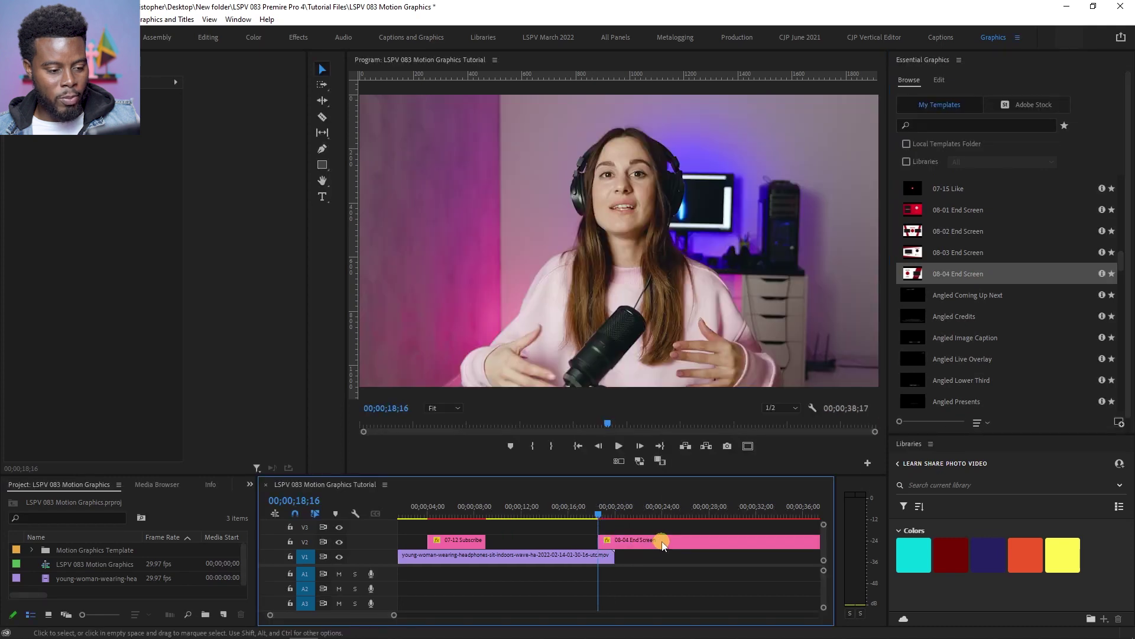
Step: Apply Set to Frame Size to the 08-04 End Screen clip on V2
click(597, 510)
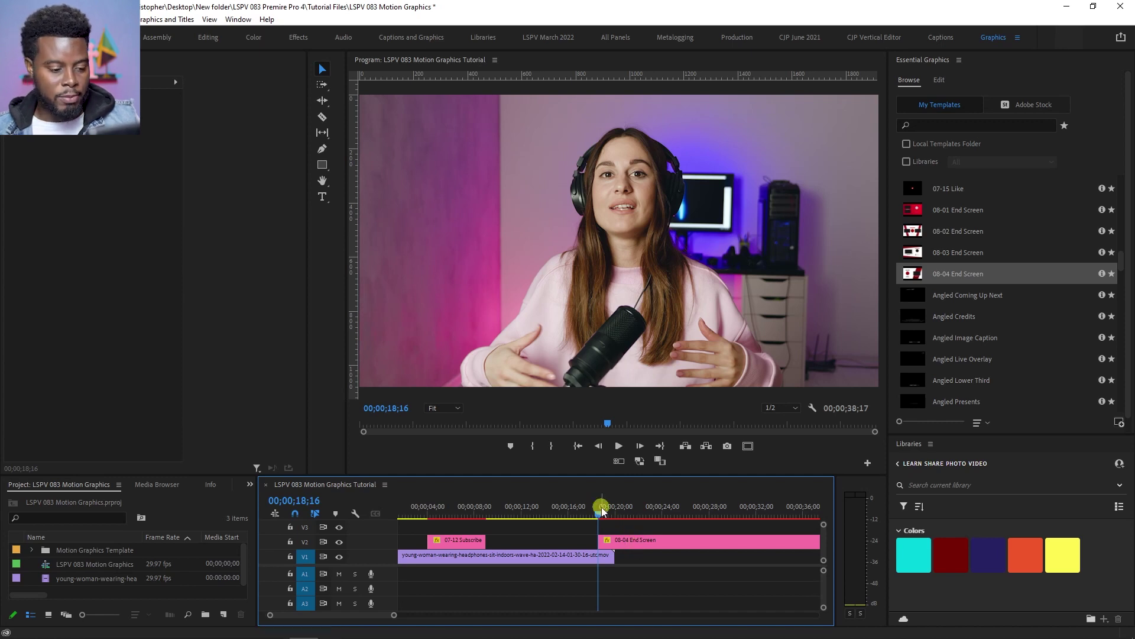
drag(599, 512, 595, 514)
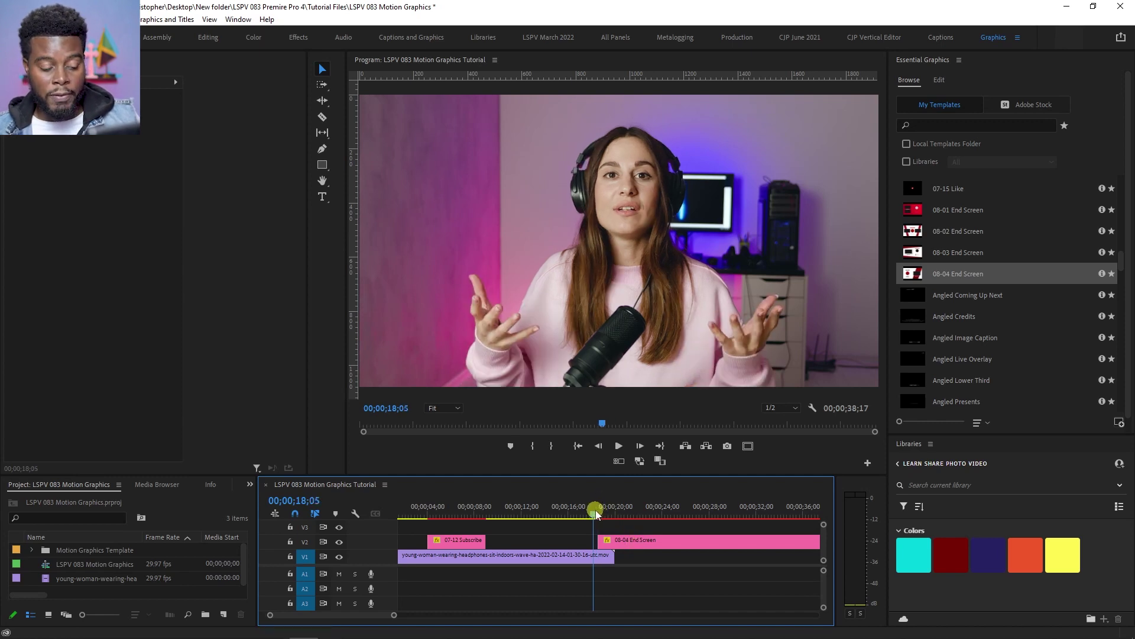
click(608, 511)
click(635, 547)
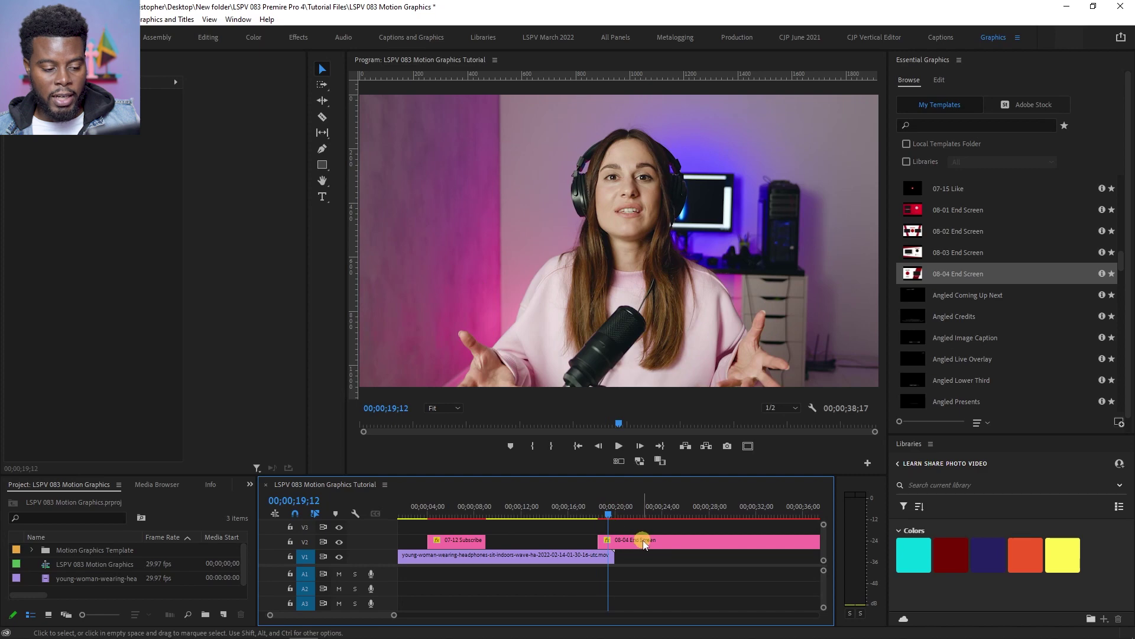
right_click(644, 545)
click(715, 510)
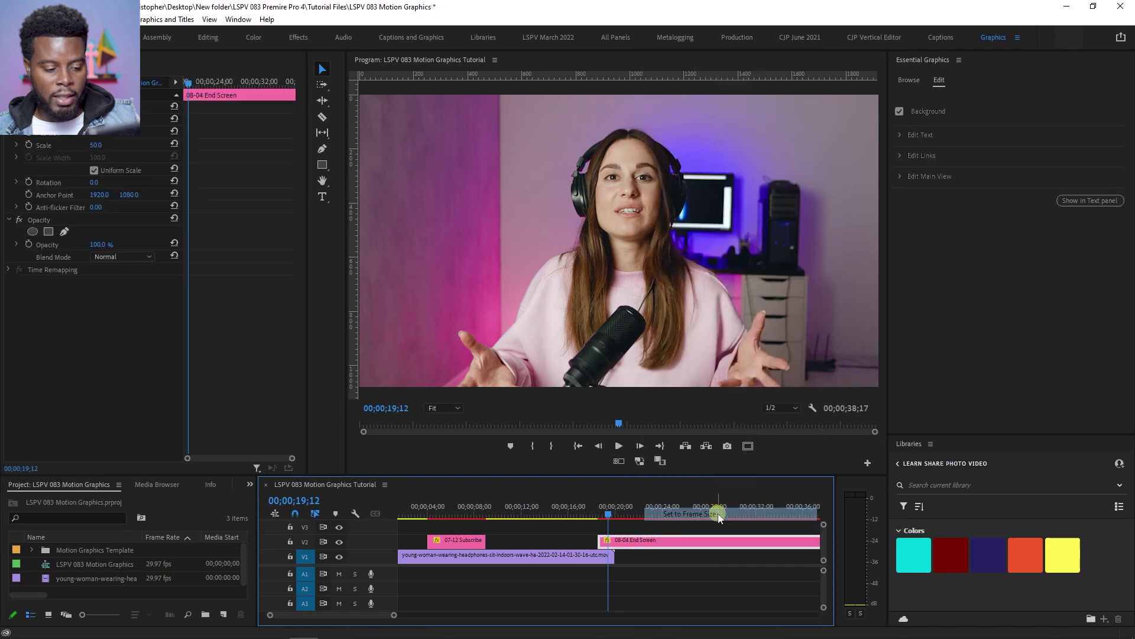
Step: Save the project and preview the transition into the end screen from 00;00;18;07
click(595, 514)
key(minus)
key(equal)
key(equal)
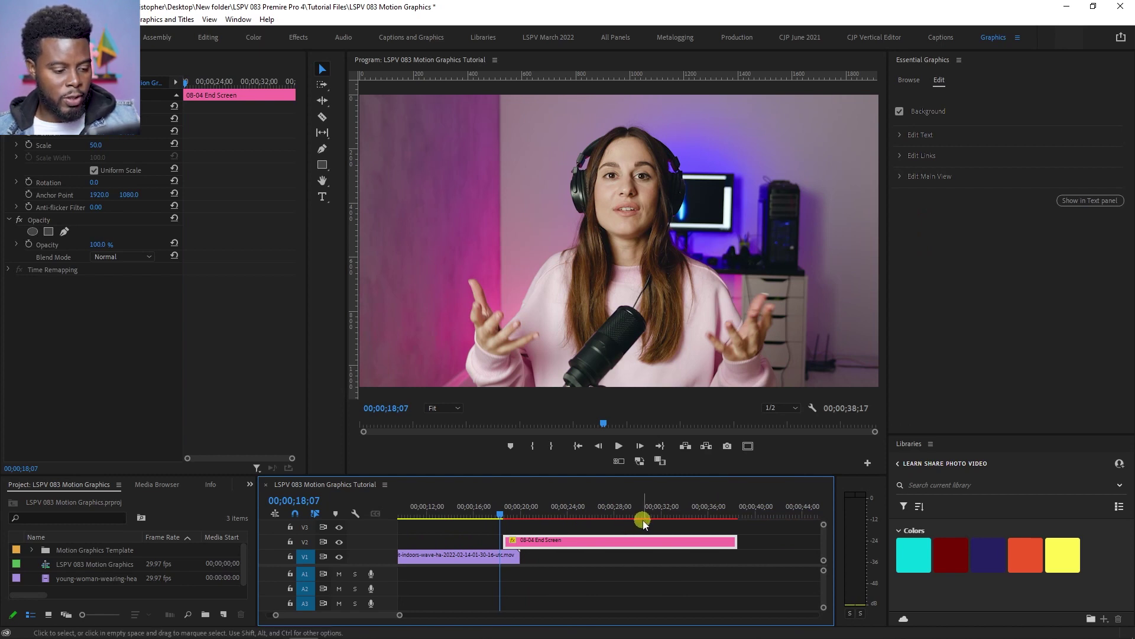
key(ctrl+s)
key(space)
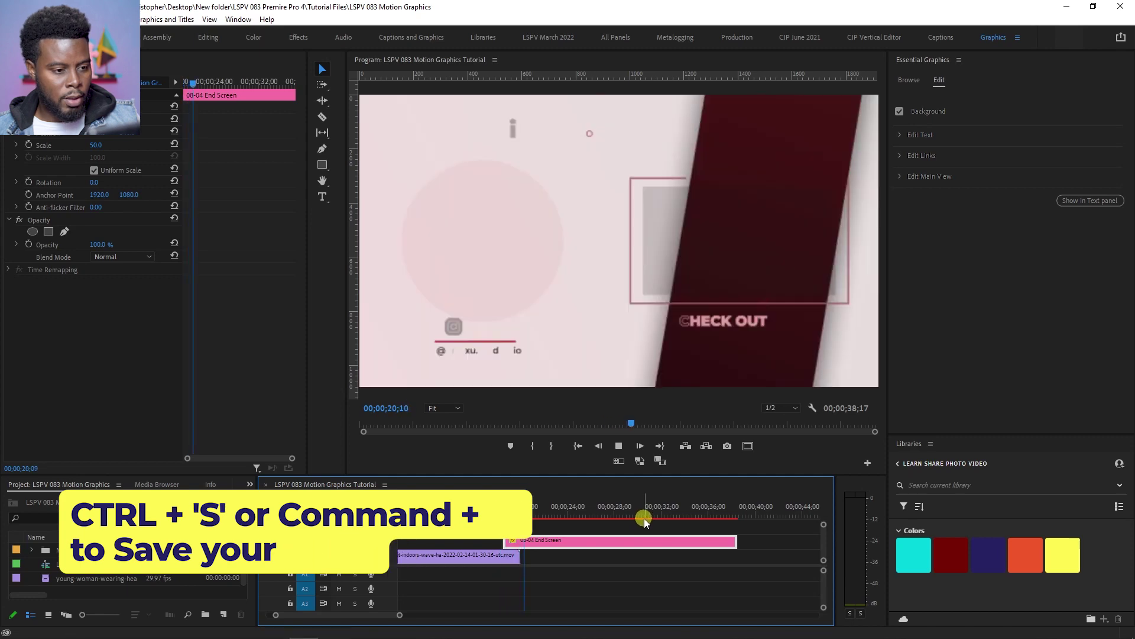
Step: Try starting the End Screen clip at the end of the video clip and slightly earlier, at about 00;00;19;06, previewing each placement
drag(644, 518, 508, 512)
key(space)
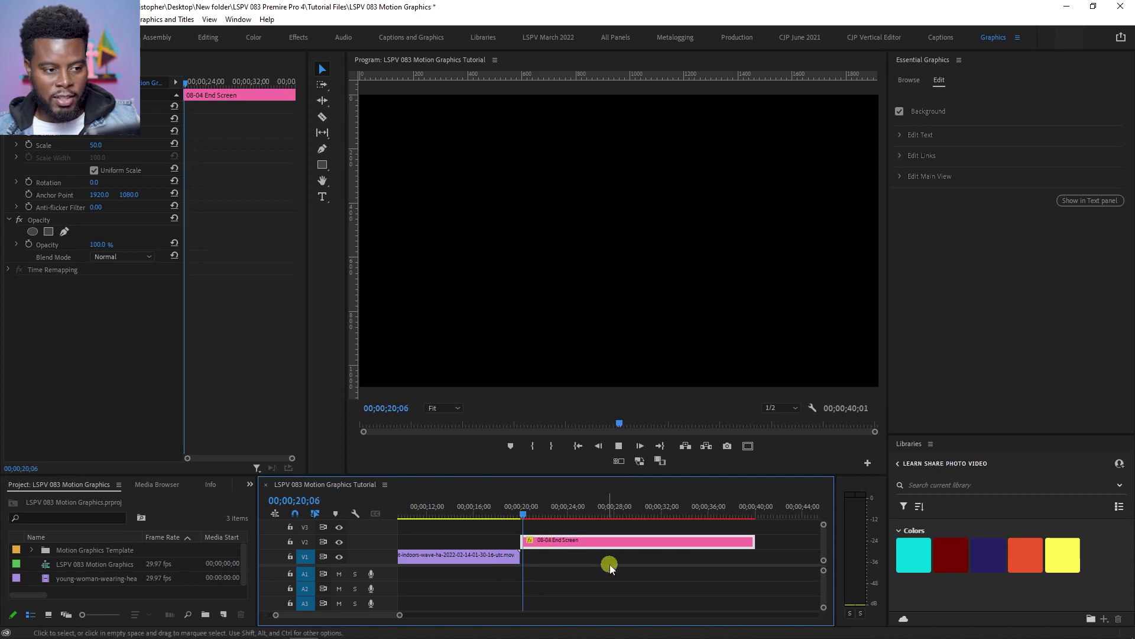
drag(566, 544, 557, 540)
click(502, 510)
key(space)
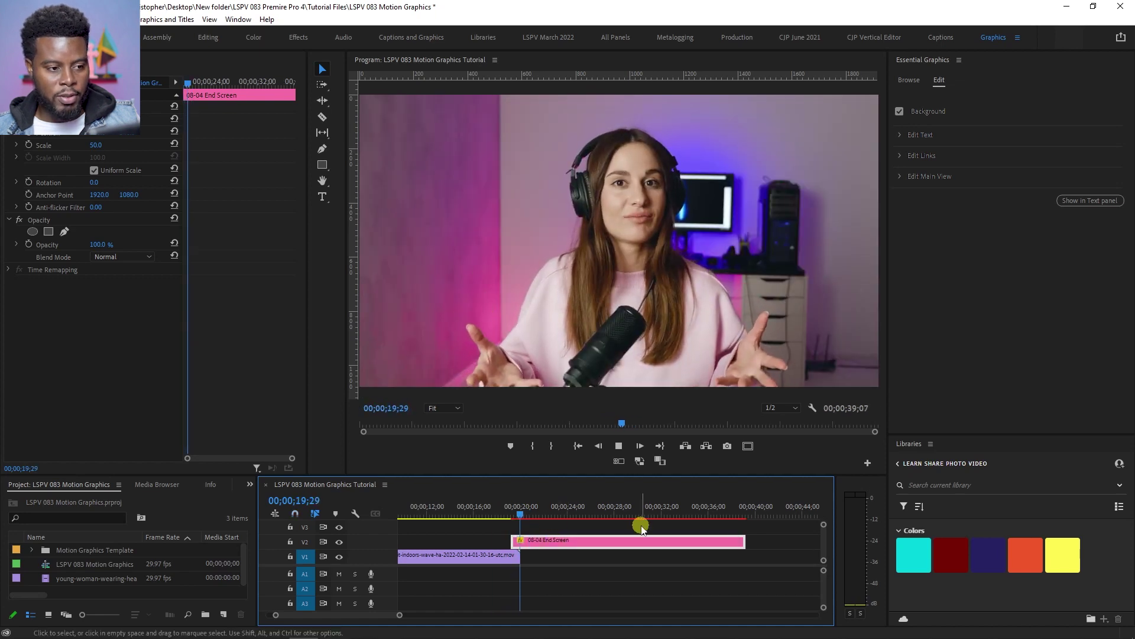
Step: Shift the End Screen clip to start at about 00;00;18;18, overlapping the end of the video, and preview from 00;00;17;07
key(space)
drag(543, 549, 536, 548)
click(500, 509)
key(space)
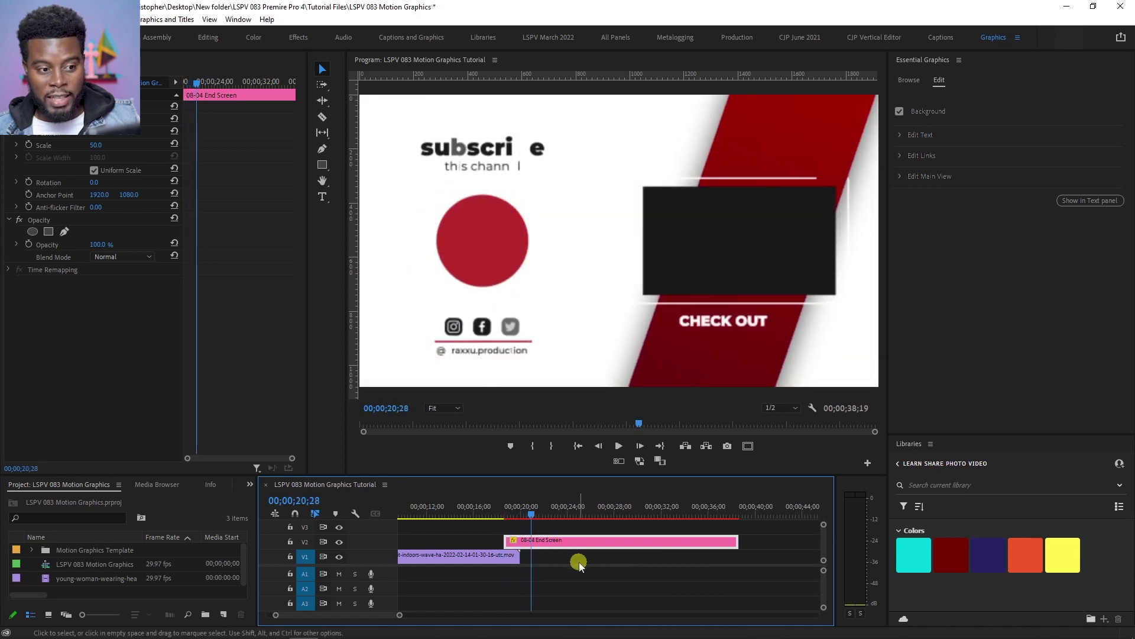
click(488, 510)
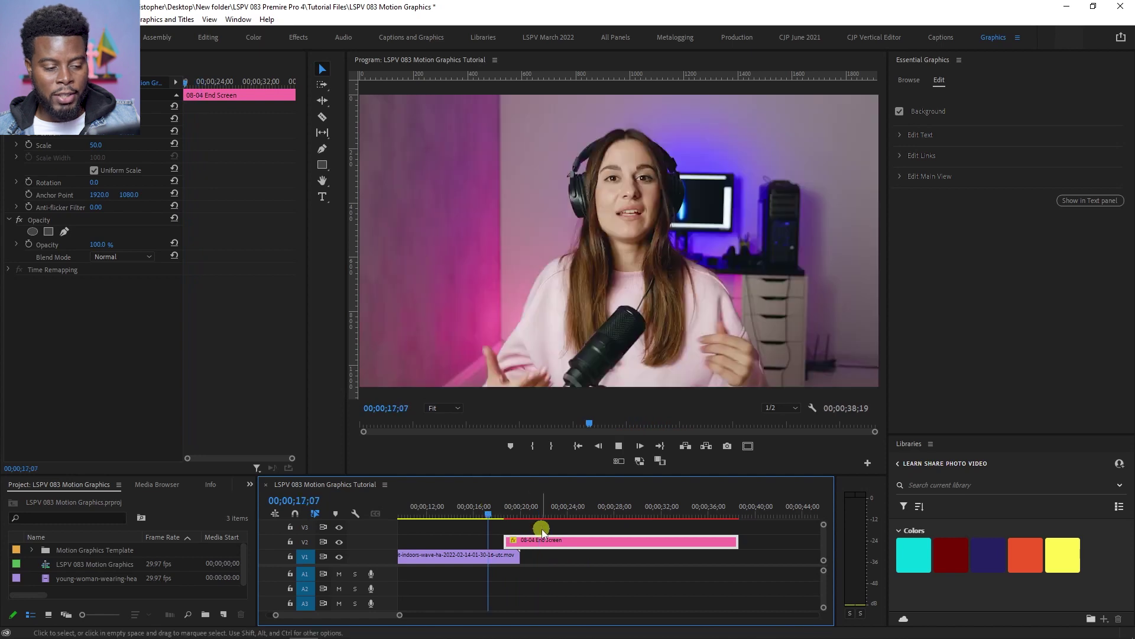